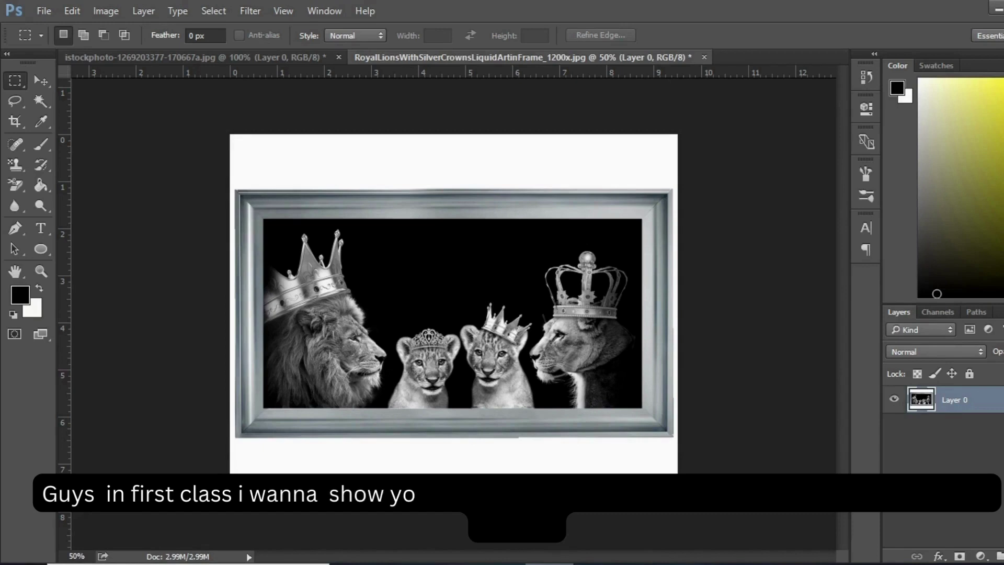
# Draw a rectangular marquee around the silver-framed lion picture, leaving out the white margins.
pyautogui.rightClick(21, 81)
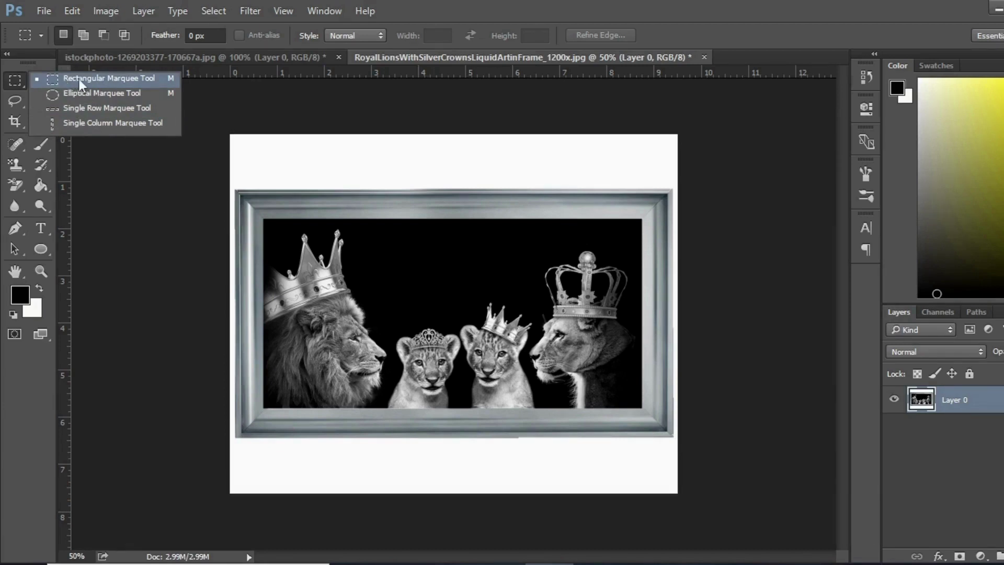
pyautogui.click(79, 80)
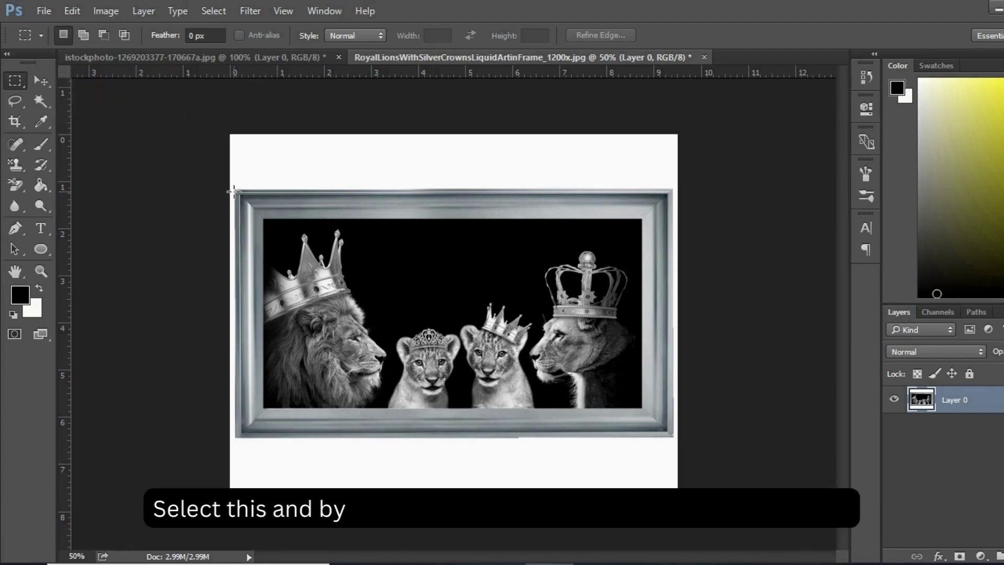
pyautogui.moveTo(237, 190); pyautogui.dragTo(672, 436)
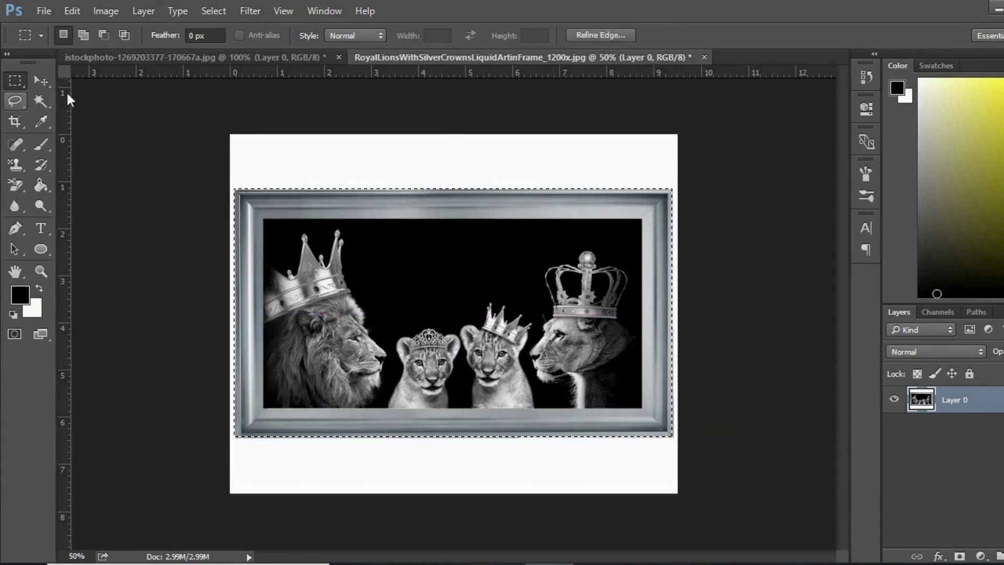
# Copy the selected lion frame from RoyalLions into the bedroom photo as Layer 1.
pyautogui.click(42, 79)
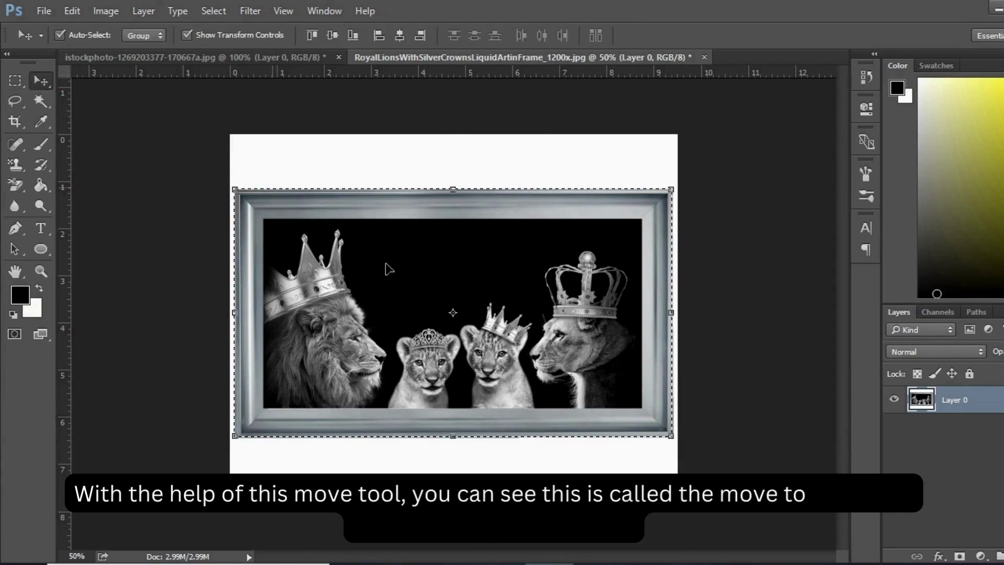
pyautogui.moveTo(495, 335); pyautogui.dragTo(517, 291)
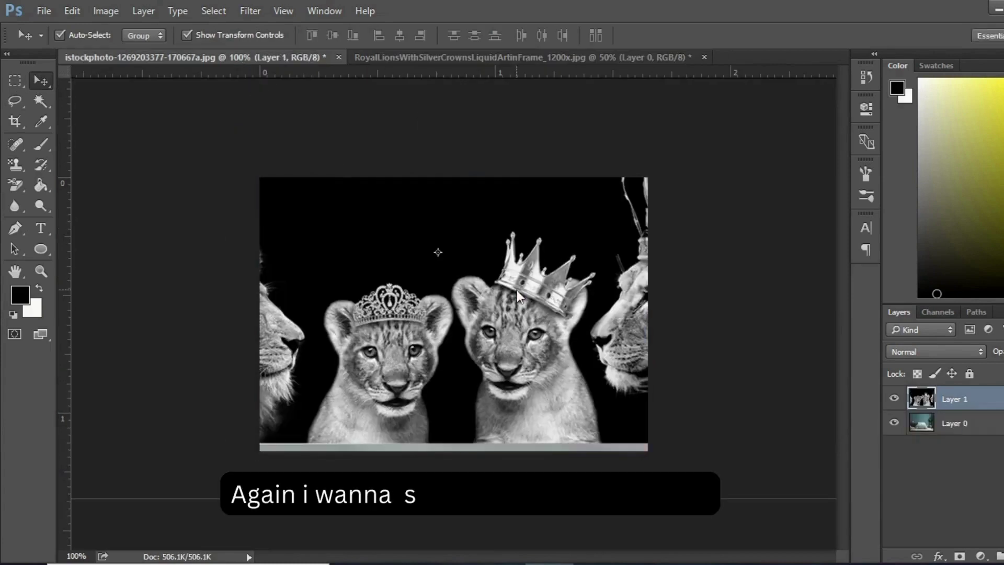
pyautogui.hotkey('ctrl', 'z')
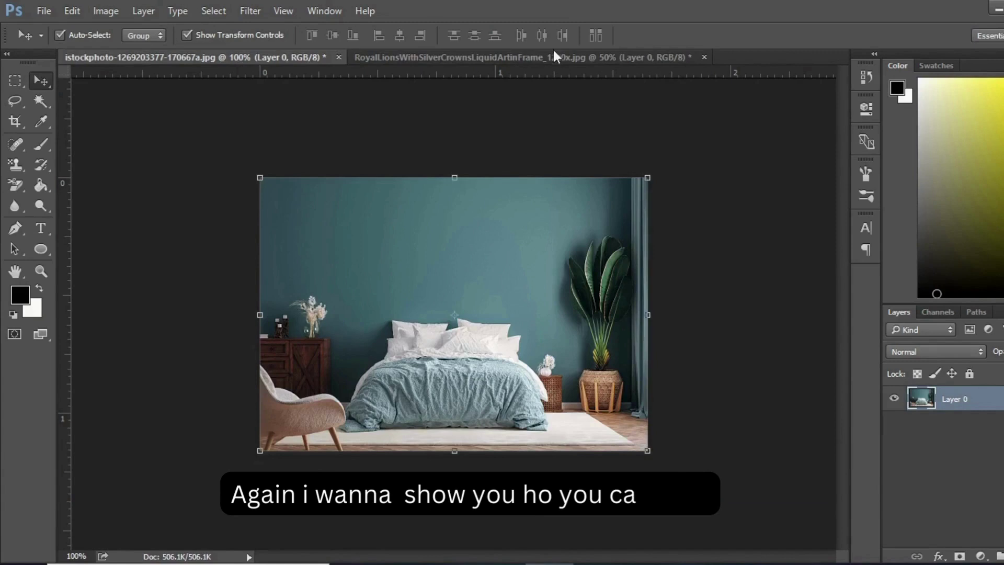
pyautogui.click(551, 56)
pyautogui.moveTo(470, 242); pyautogui.dragTo(385, 234)
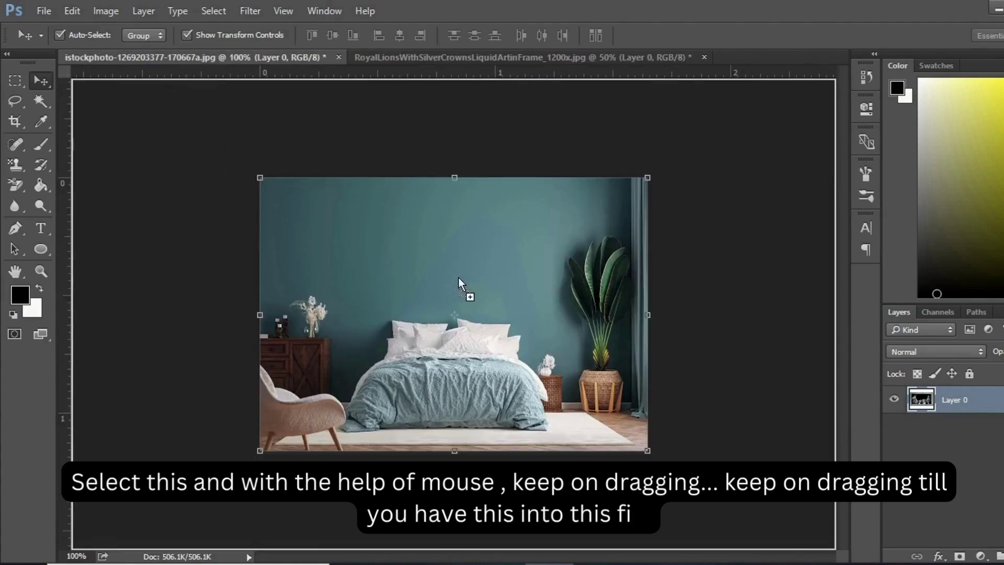
pyautogui.moveTo(469, 284); pyautogui.dragTo(481, 307)
# Zoom out and shrink the oversized lion frame layer proportionally.
pyautogui.press('ctrl')
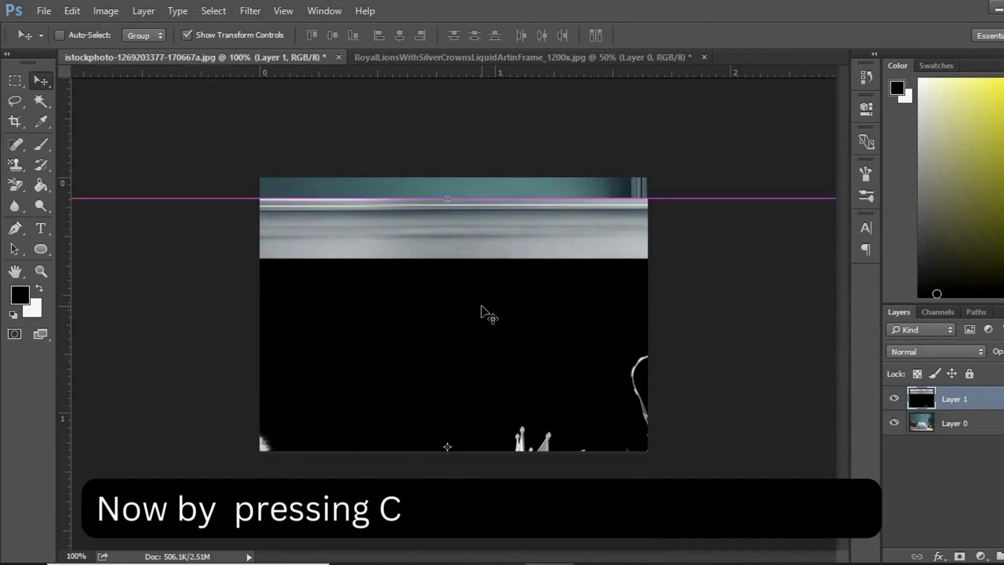
pyautogui.hotkey('ctrl', '-')
pyautogui.hotkey('ctrl', '-')
pyautogui.hotkey('ctrl', '-')
pyautogui.hotkey('ctrl', '-')
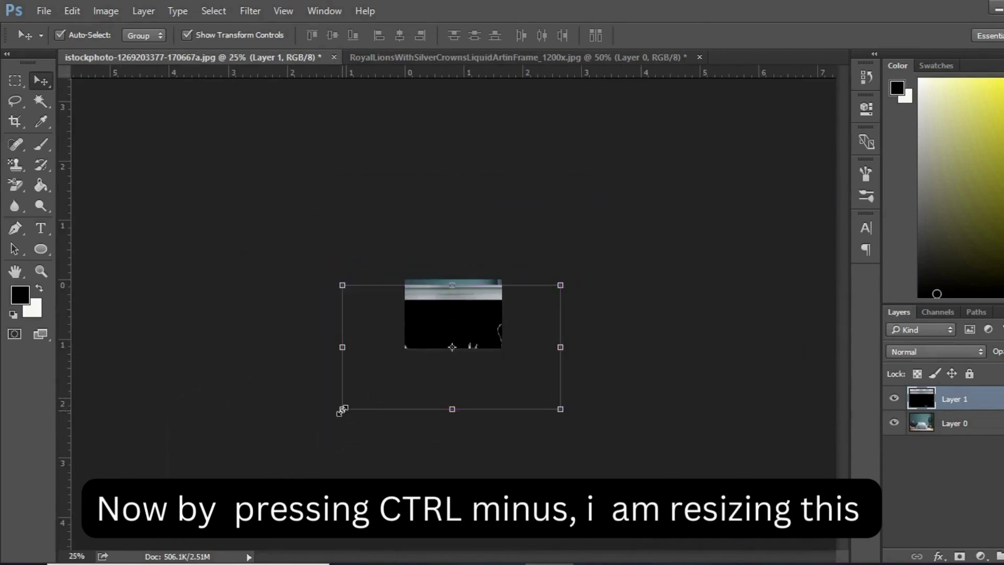
pyautogui.moveTo(342, 410); pyautogui.dragTo(463, 355)
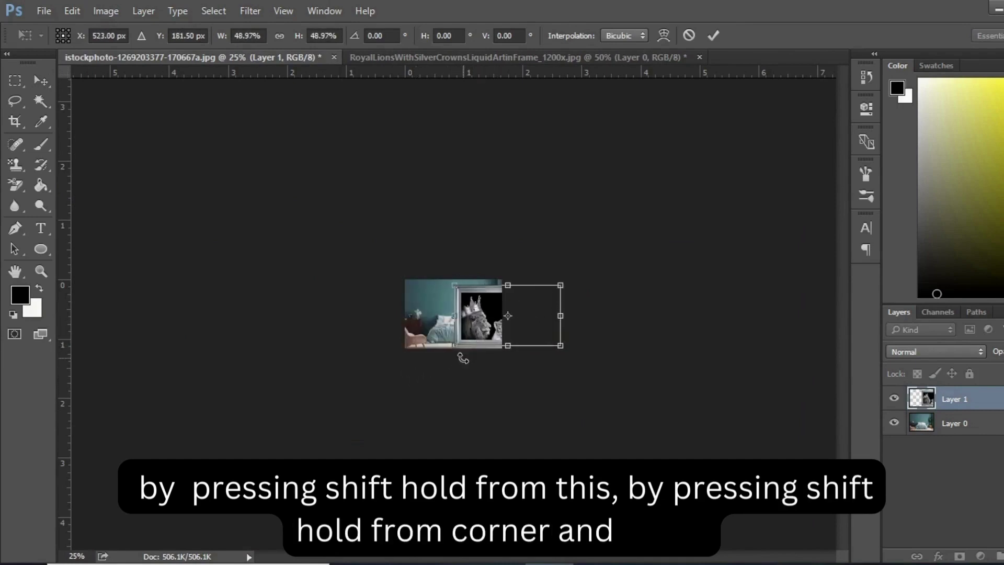
pyautogui.moveTo(540, 313); pyautogui.dragTo(491, 306)
# Shrink the frame further and place it on the teal wall above the bed.
pyautogui.hotkey('ctrl', '+')
pyautogui.hotkey('ctrl', '+')
pyautogui.hotkey('ctrl', '+')
pyautogui.hotkey('ctrl', '+')
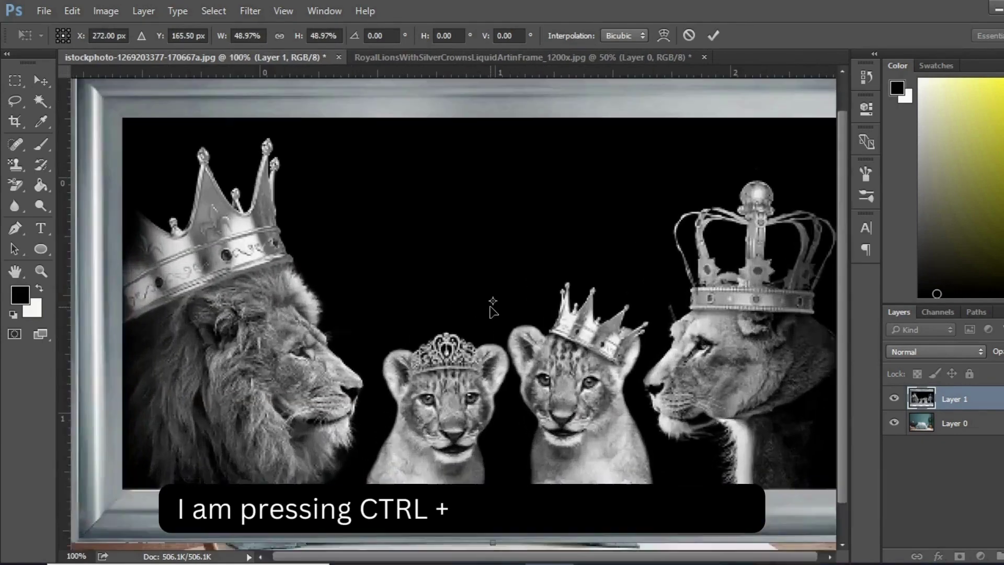
pyautogui.hotkey('ctrl', '-')
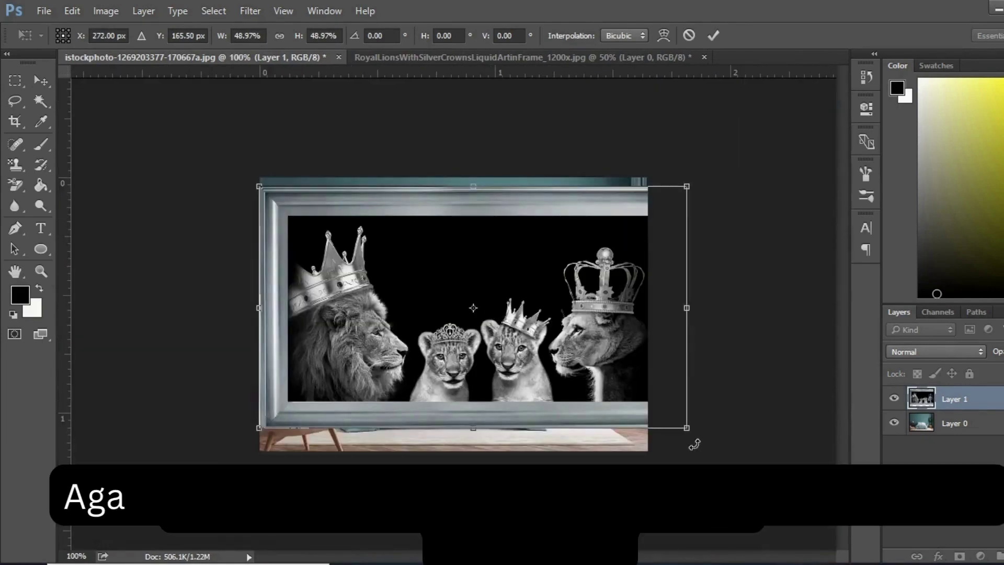
pyautogui.moveTo(686, 430); pyautogui.dragTo(495, 317)
pyautogui.moveTo(441, 254); pyautogui.dragTo(507, 250)
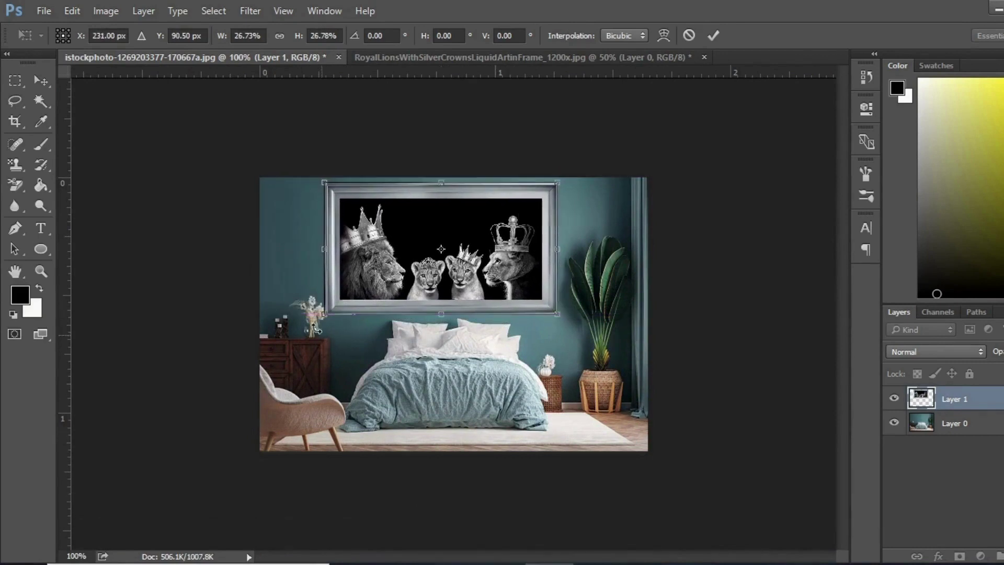
pyautogui.moveTo(325, 315); pyautogui.dragTo(354, 306)
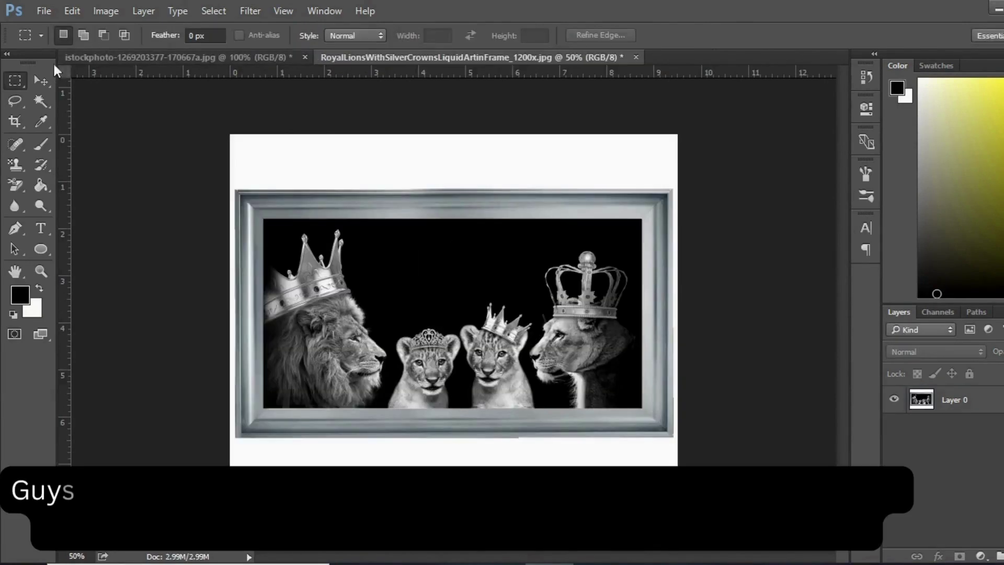
# Erase the white strip above the lion frame to transparency.
pyautogui.moveTo(206, 114); pyautogui.dragTo(680, 189)
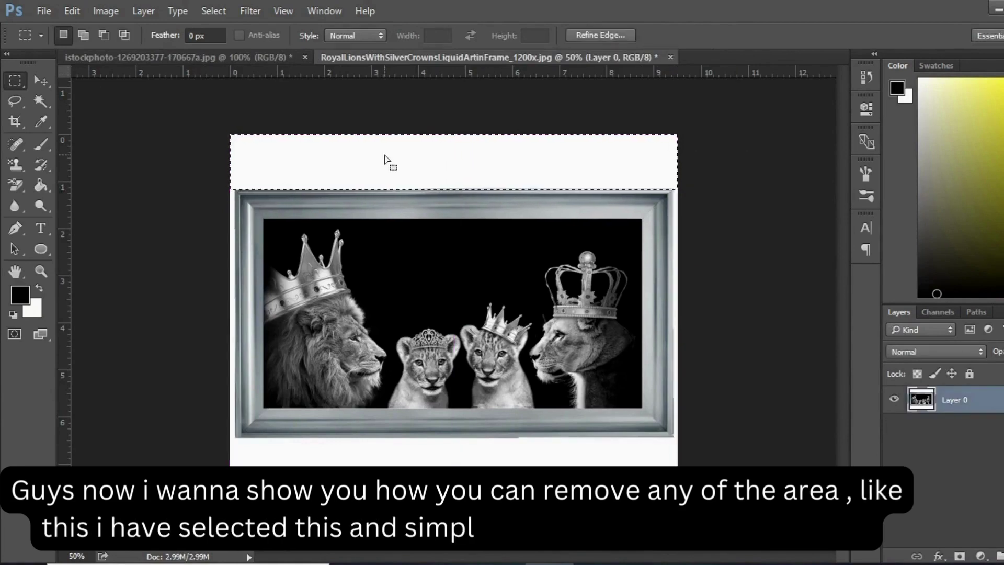
pyautogui.press('Delete')
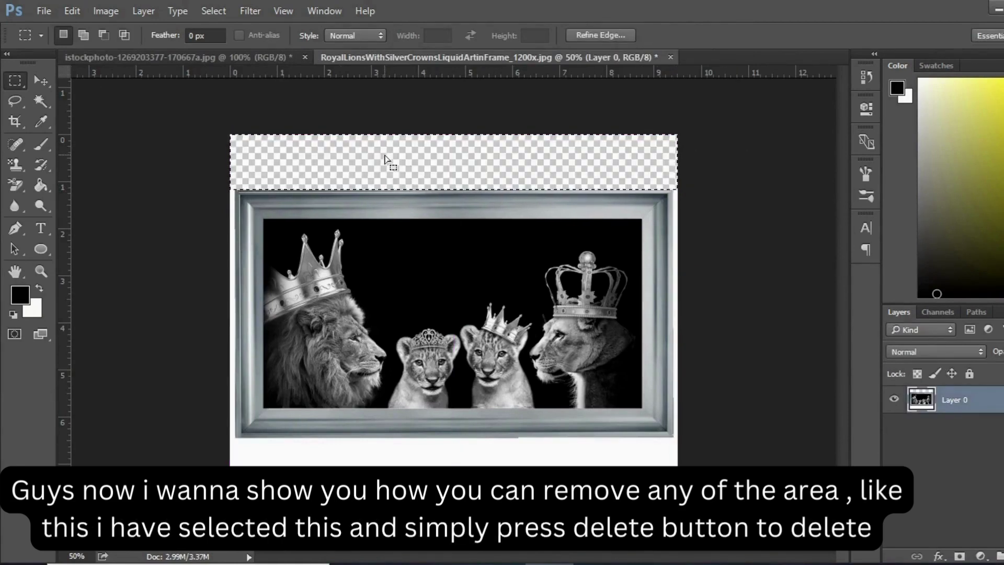
pyautogui.hotkey('ctrl', 'd')
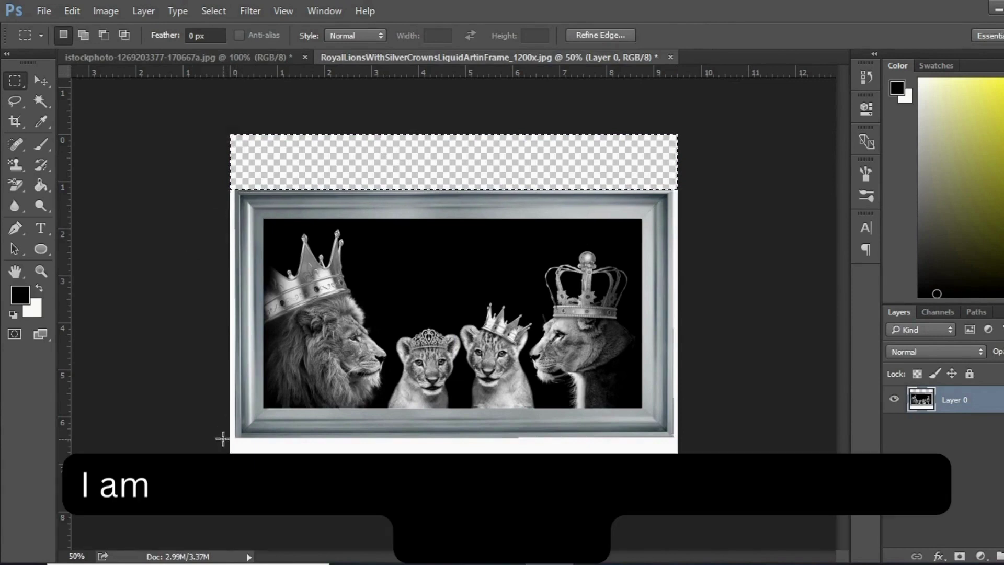
# Clear the white strip below the frame, then refill it with white.
pyautogui.moveTo(220, 439); pyautogui.dragTo(829, 520)
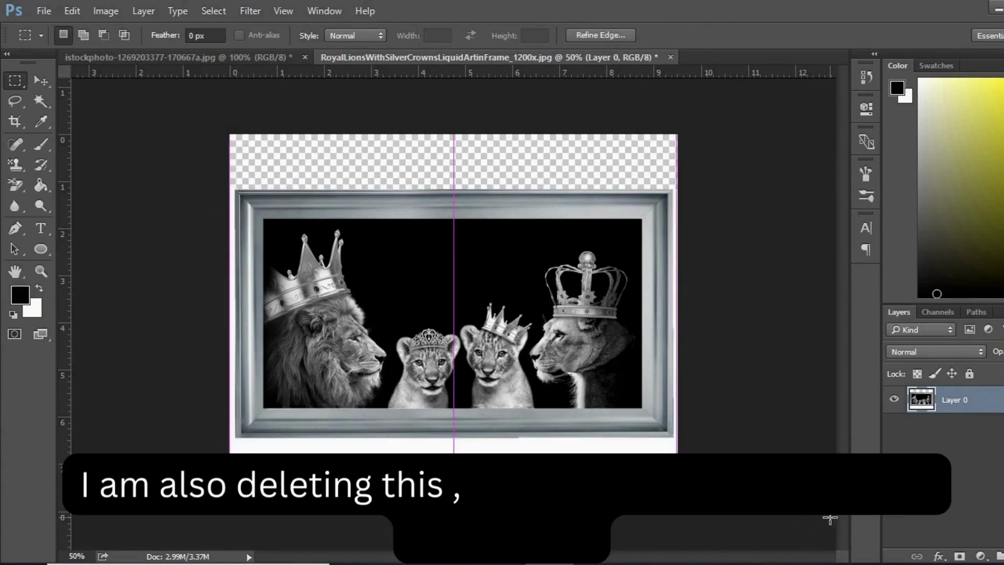
pyautogui.press('Delete')
pyautogui.hotkey('ctrl', 'd')
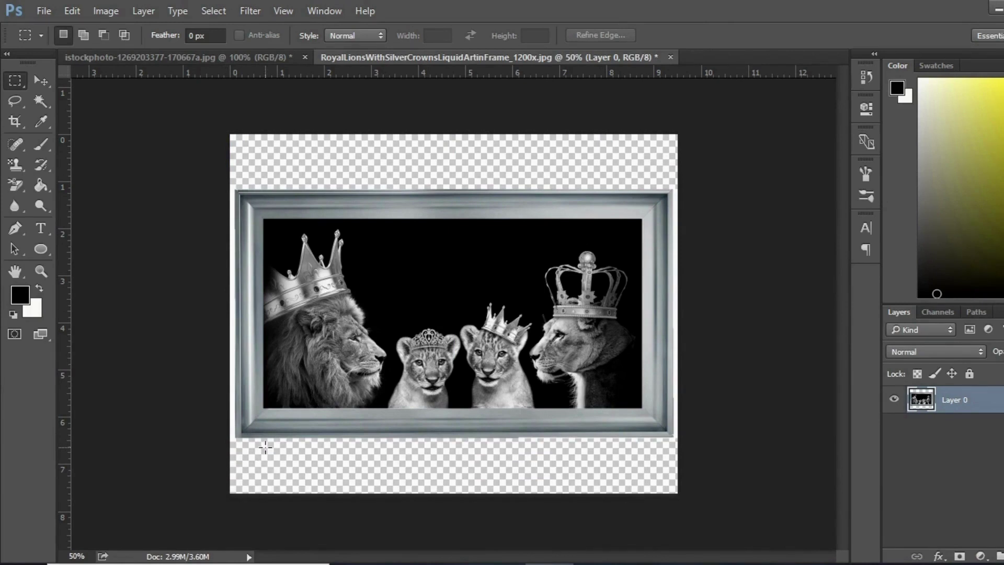
pyautogui.click(264, 446)
pyautogui.hotkey('ctrl', 'BackSpace')
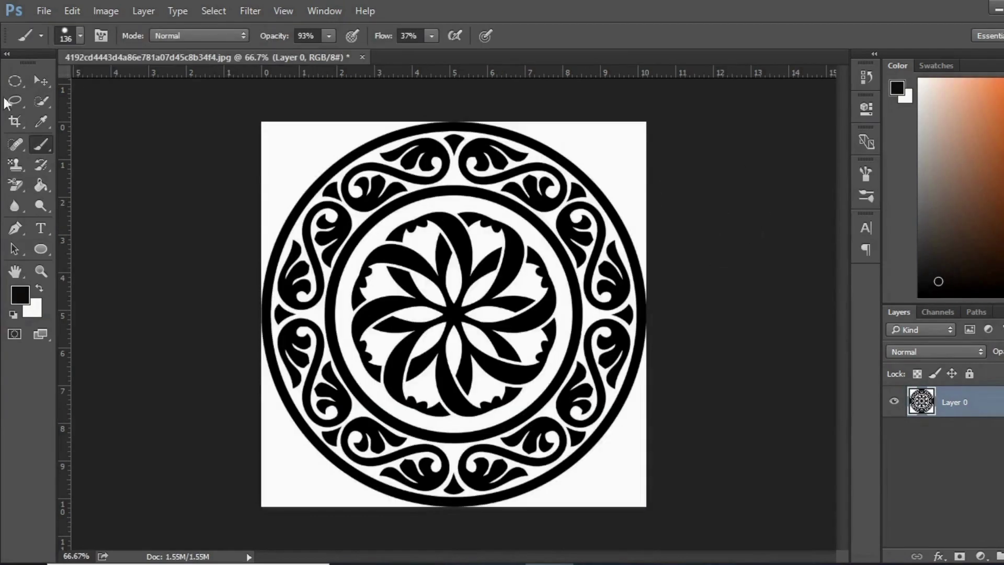
# Make an elliptical selection and transform it to fit around the motif's inner ring.
pyautogui.click(15, 82)
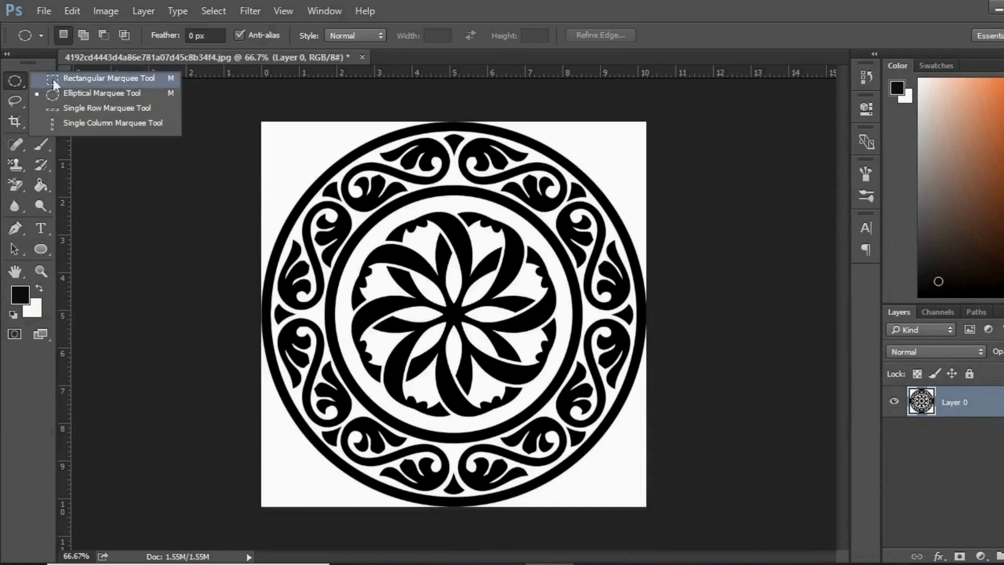
pyautogui.click(80, 90)
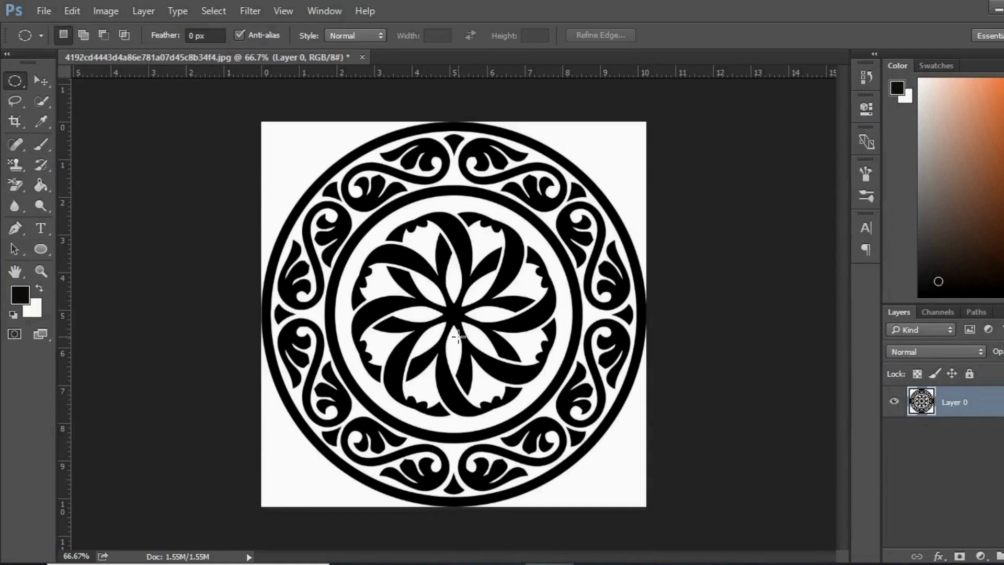
pyautogui.moveTo(443, 304); pyautogui.dragTo(636, 495)
pyautogui.rightClick(457, 303)
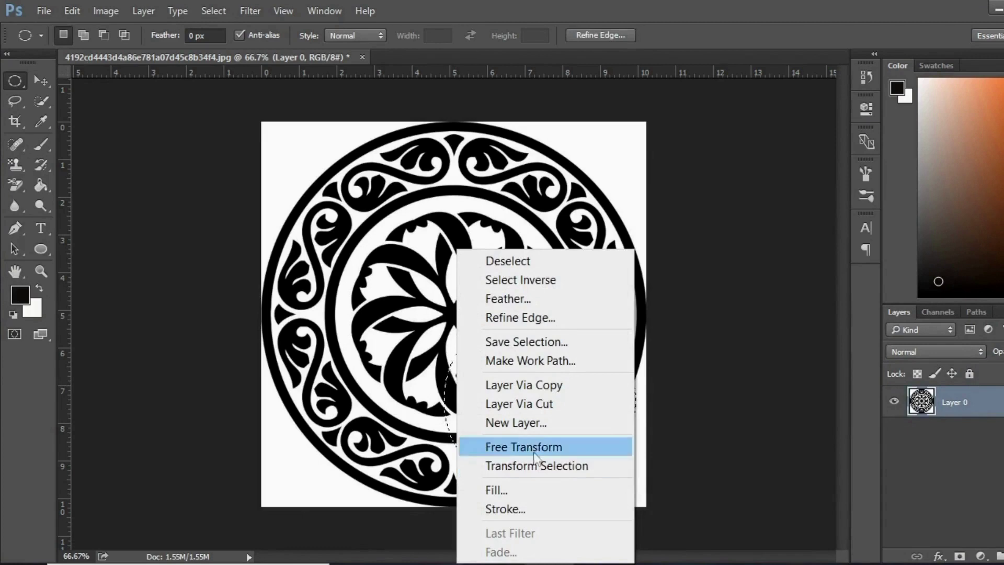
pyautogui.click(560, 459)
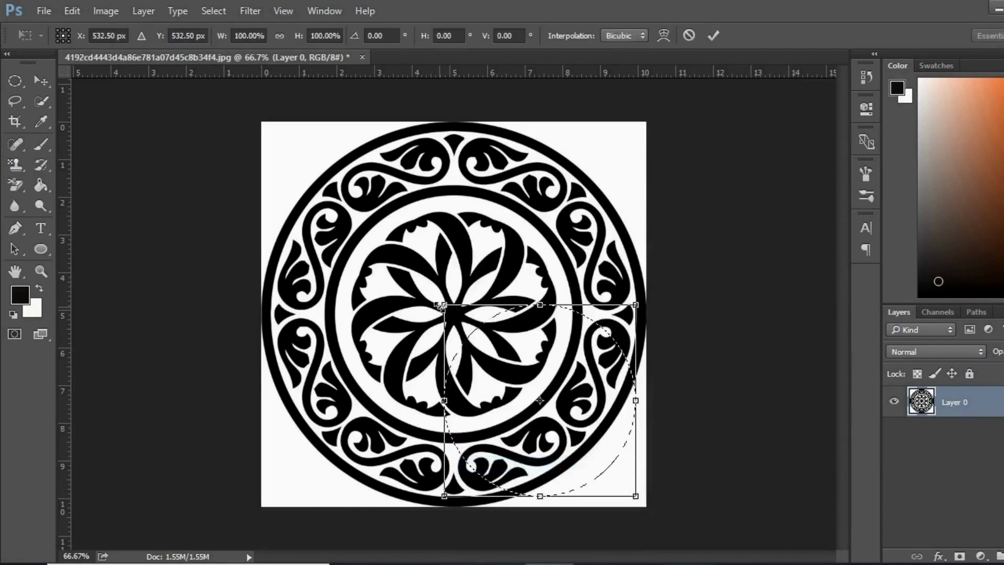
pyautogui.moveTo(445, 306); pyautogui.dragTo(374, 233)
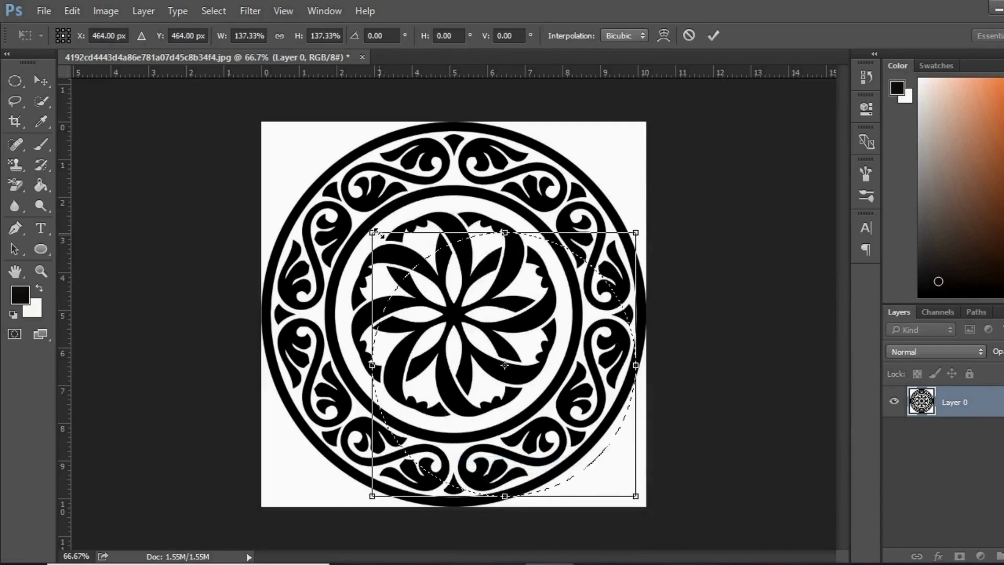
pyautogui.moveTo(511, 303); pyautogui.dragTo(464, 261)
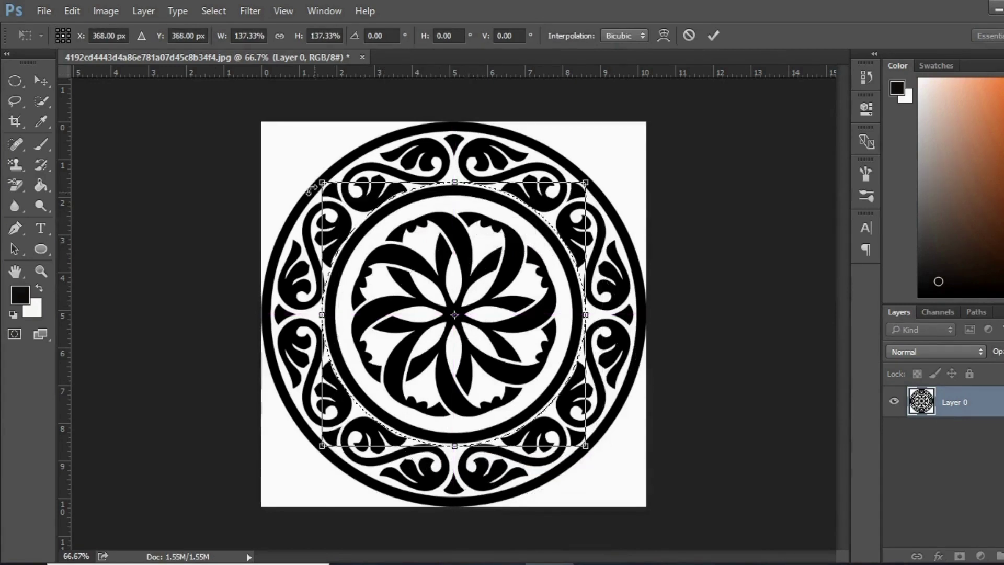
pyautogui.moveTo(322, 182); pyautogui.dragTo(317, 172)
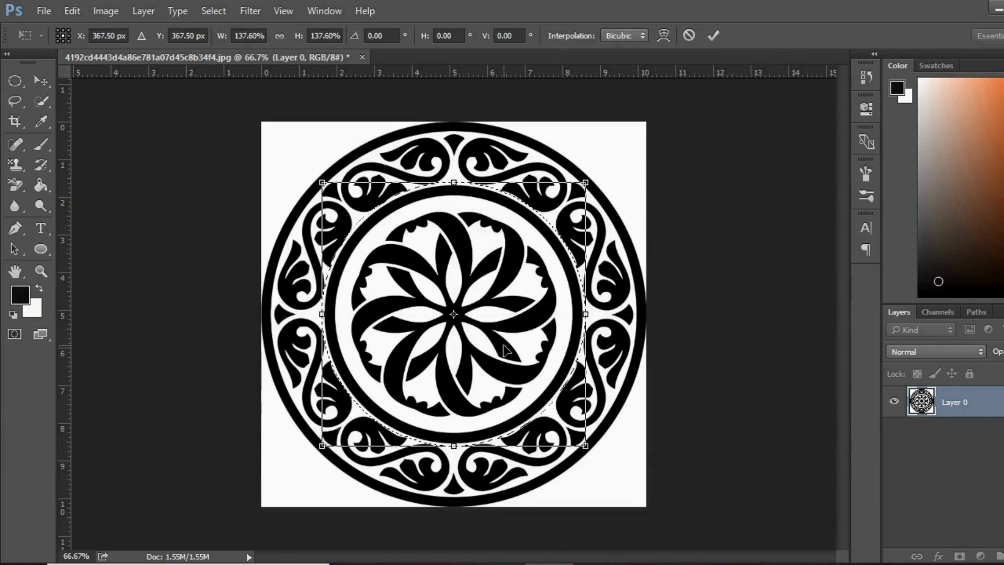
pyautogui.moveTo(590, 443); pyautogui.dragTo(594, 439)
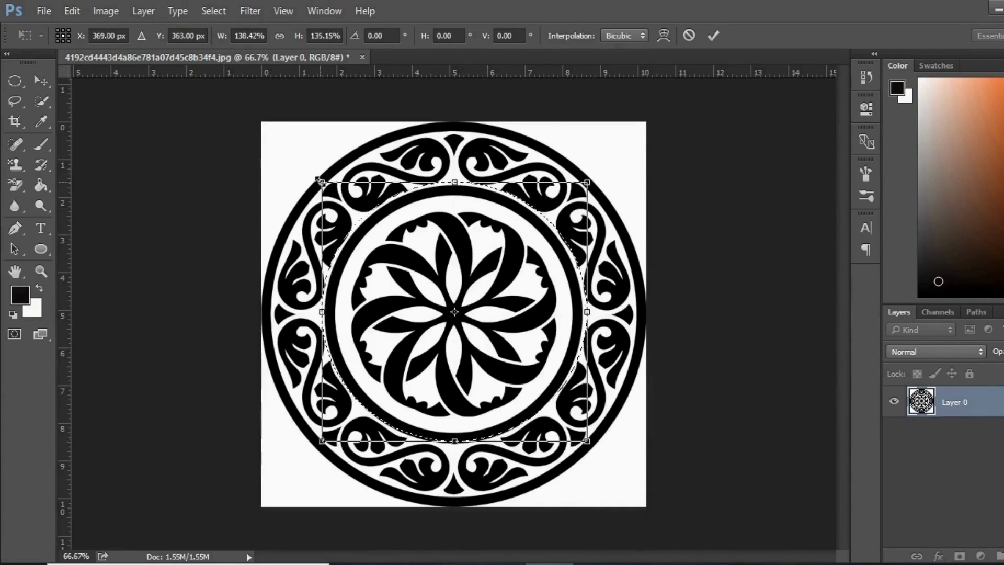
pyautogui.moveTo(321, 181); pyautogui.dragTo(325, 185)
# Move the selected inner flower circle up and to the left and commit.
pyautogui.press('v')
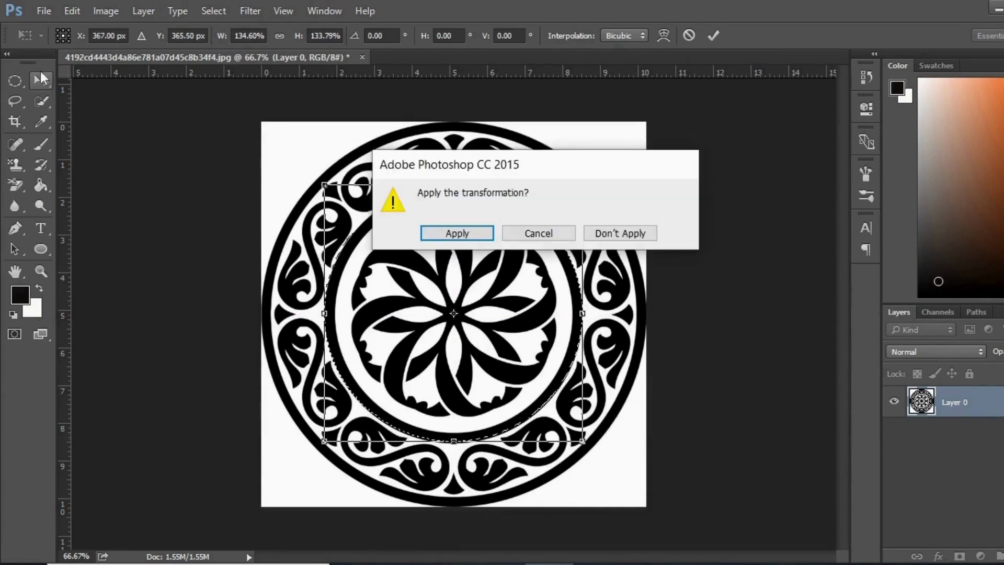
pyautogui.click(457, 234)
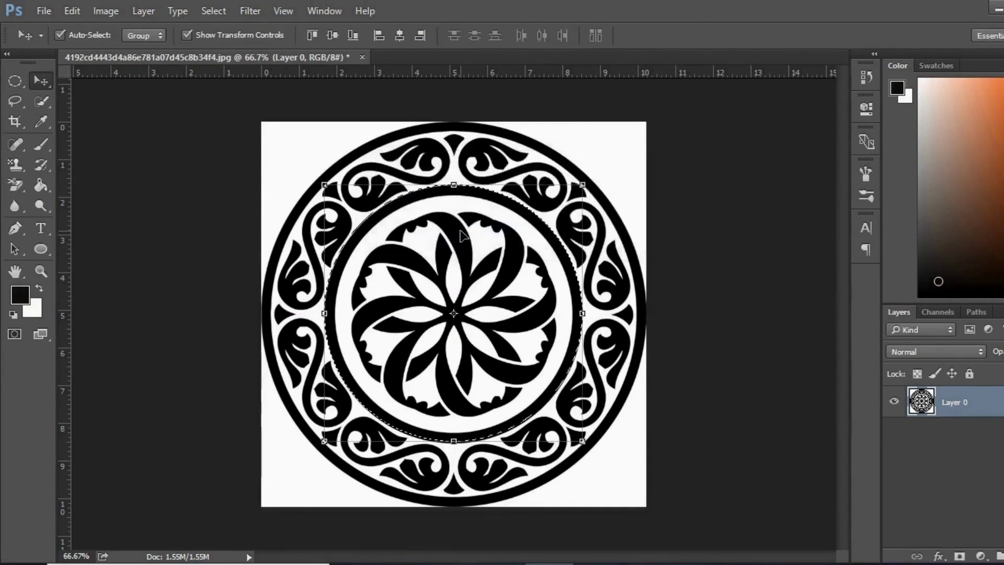
pyautogui.moveTo(457, 243); pyautogui.dragTo(434, 217)
pyautogui.click(202, 35)
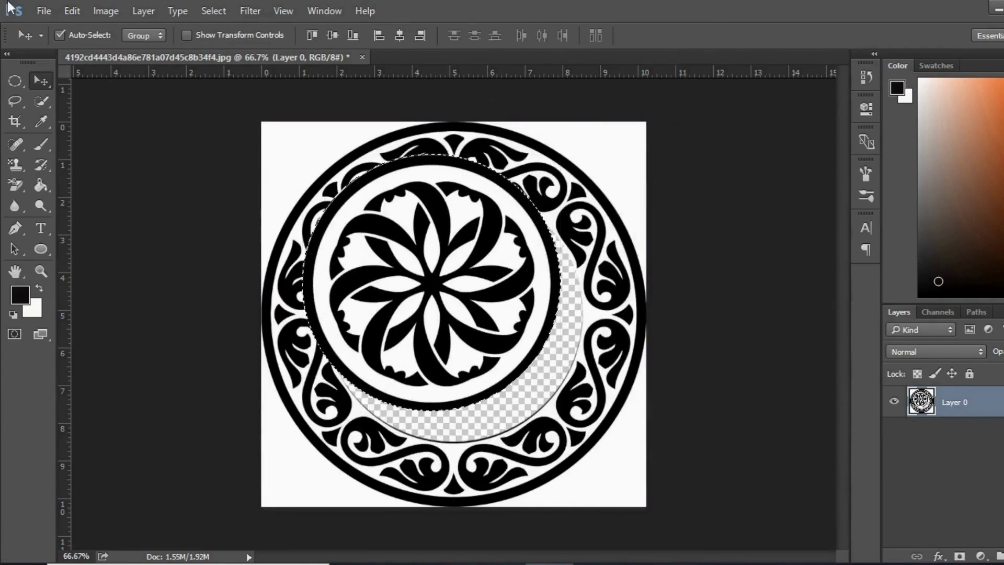
# Start a new document named Motif with a custom size preset.
pyautogui.click(50, 11)
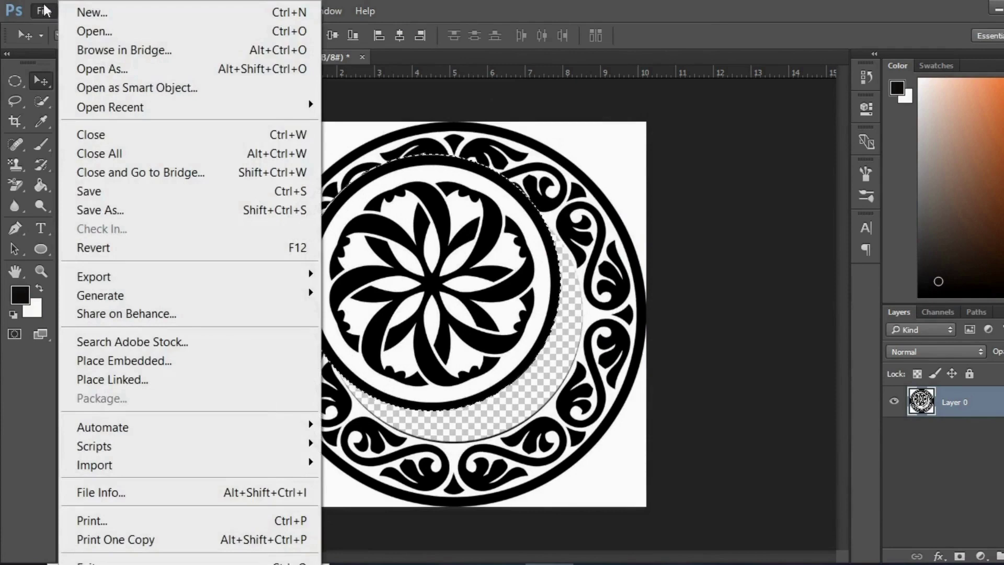
pyautogui.click(45, 10)
pyautogui.click(45, 10)
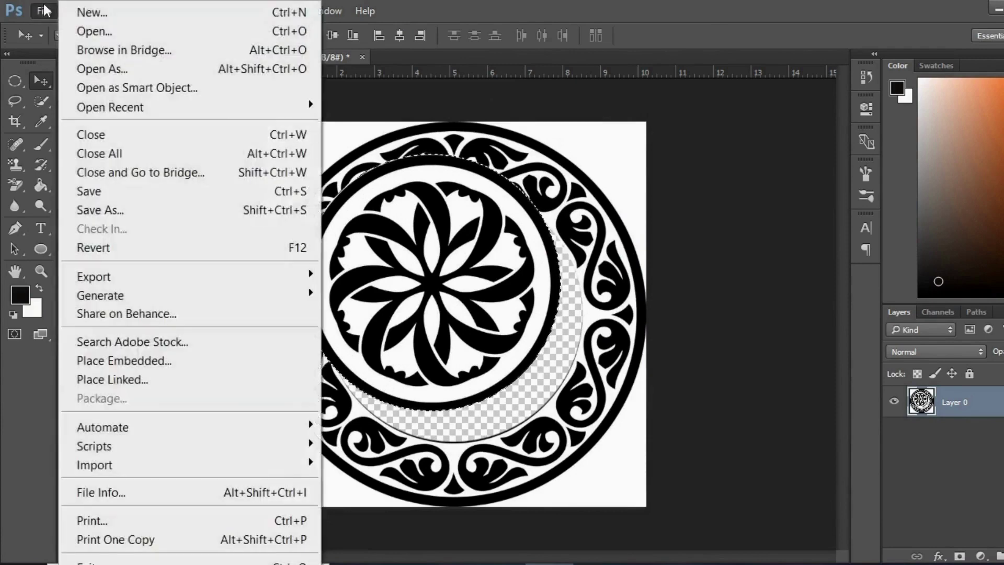
pyautogui.click(84, 16)
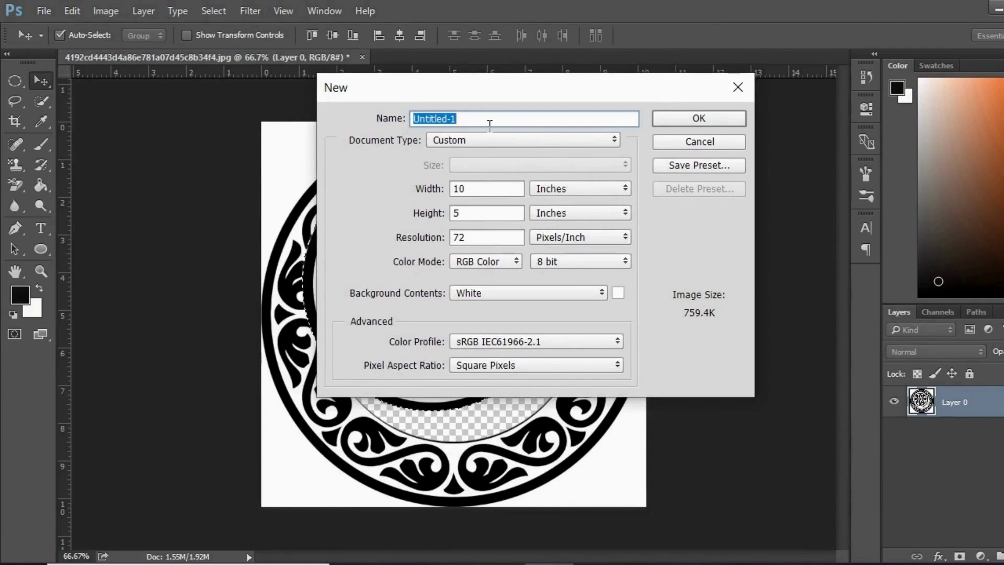
pyautogui.press('BackSpace')
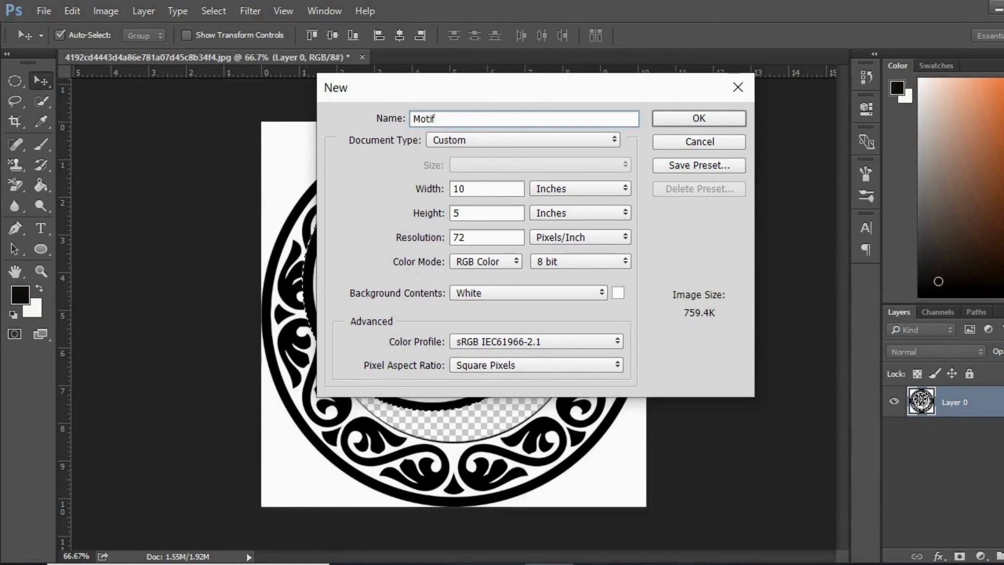
pyautogui.click(492, 143)
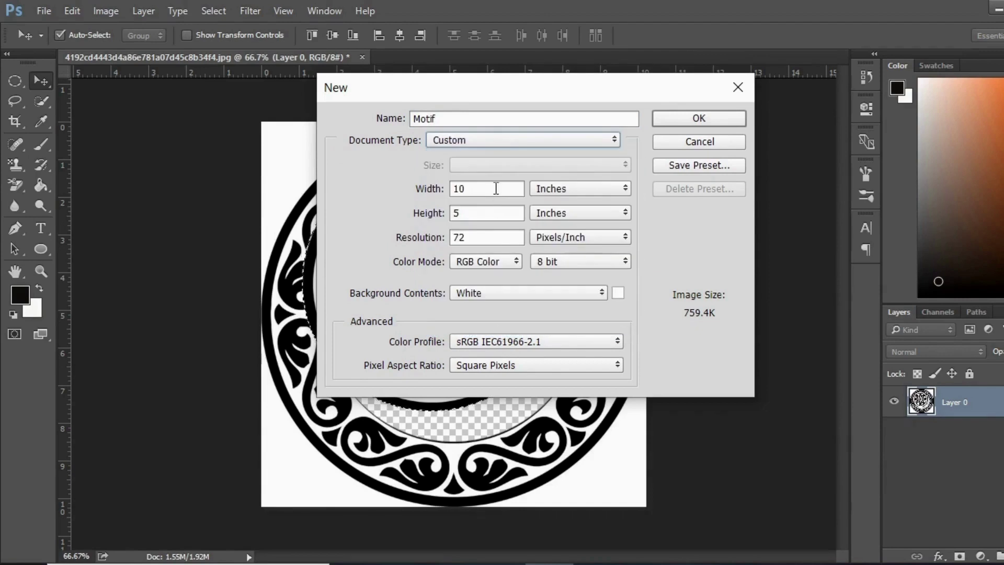
pyautogui.click(508, 139)
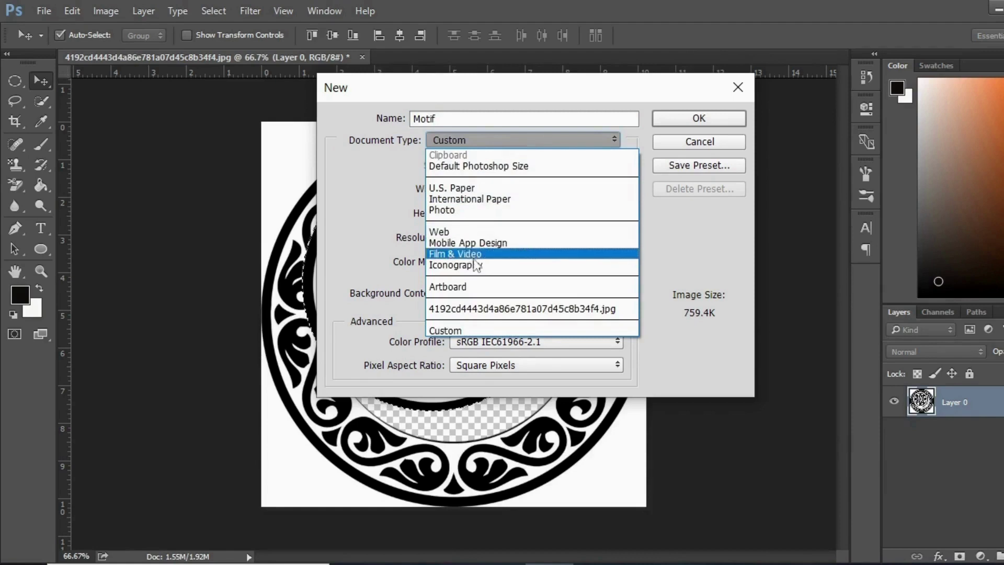
pyautogui.click(680, 238)
# Set width and height to 12 inches with a transparent background, and create it.
pyautogui.click(484, 191)
pyautogui.press('BackSpace')
pyautogui.write('2')
pyautogui.click(476, 212)
pyautogui.press('BackSpace')
pyautogui.write('12')
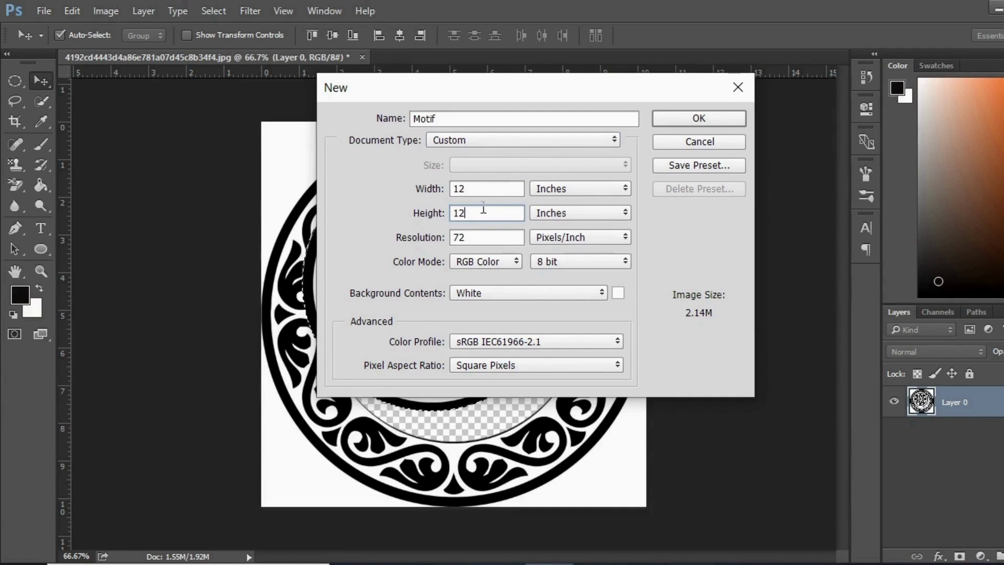
pyautogui.click(473, 238)
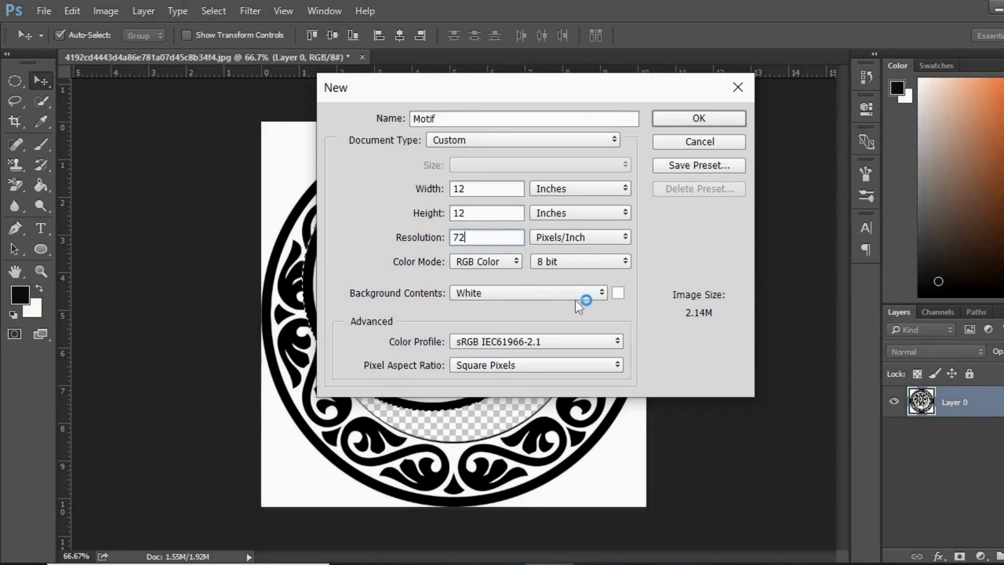
pyautogui.click(615, 294)
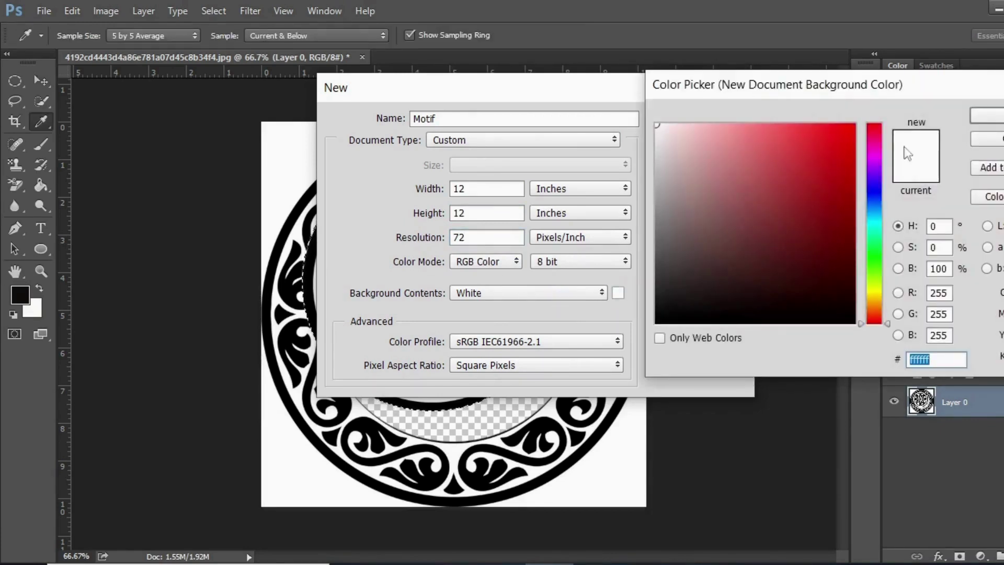
pyautogui.press('Return')
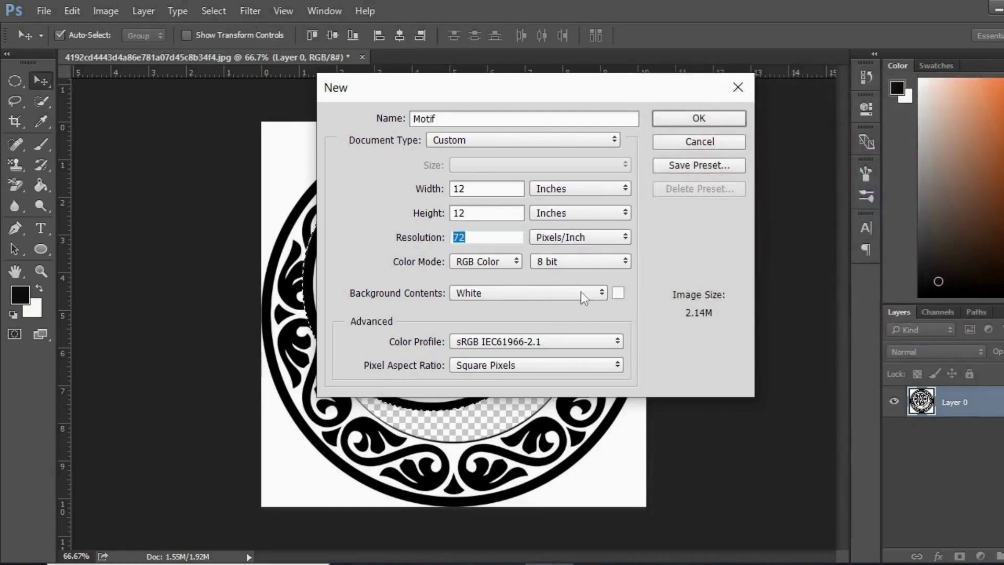
pyautogui.click(581, 292)
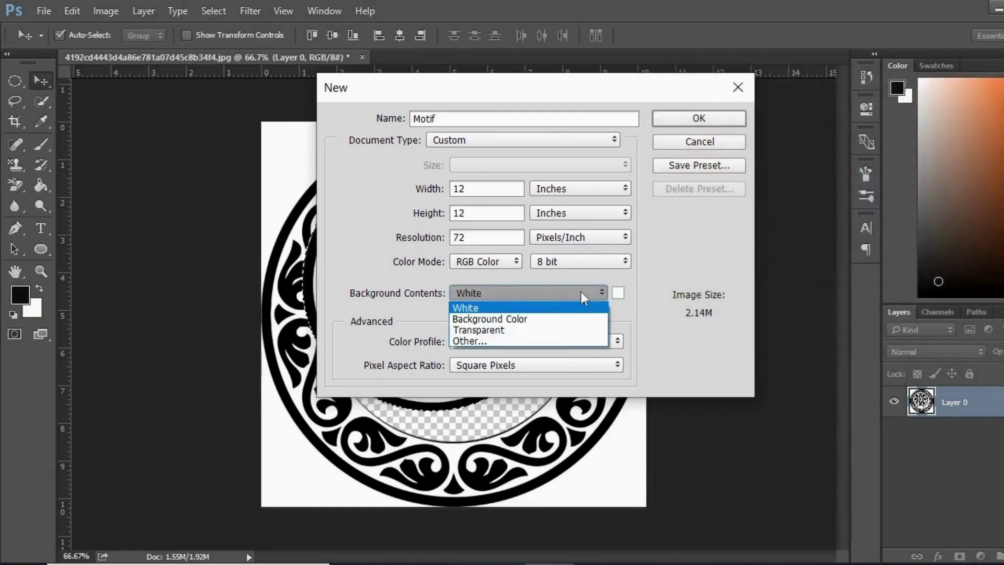
pyautogui.click(550, 331)
pyautogui.click(682, 115)
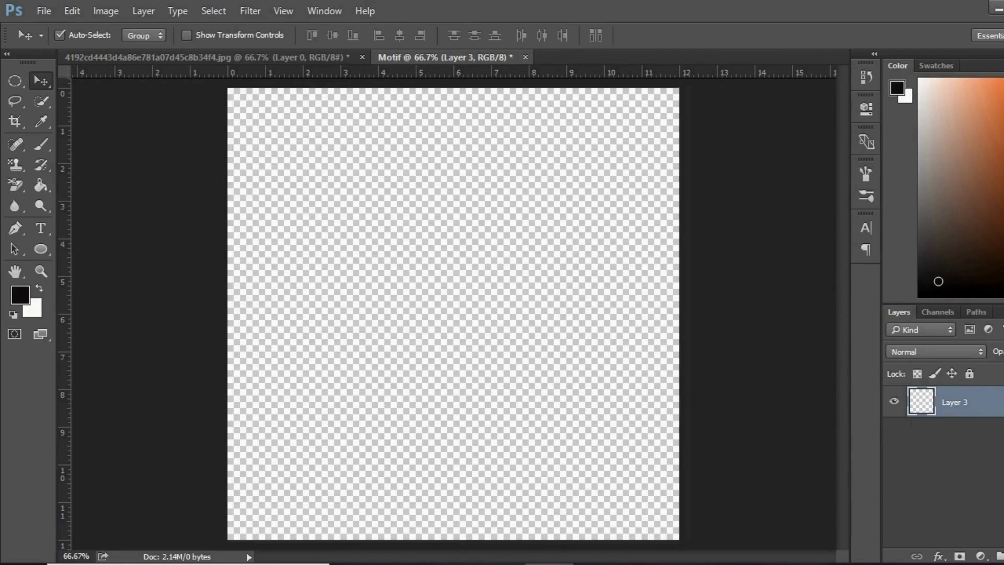
# Add a new empty layer so Motif holds Layer 3 and Layer 4.
pyautogui.hotkey('ctrl', 'shift', 'alt', 'n')
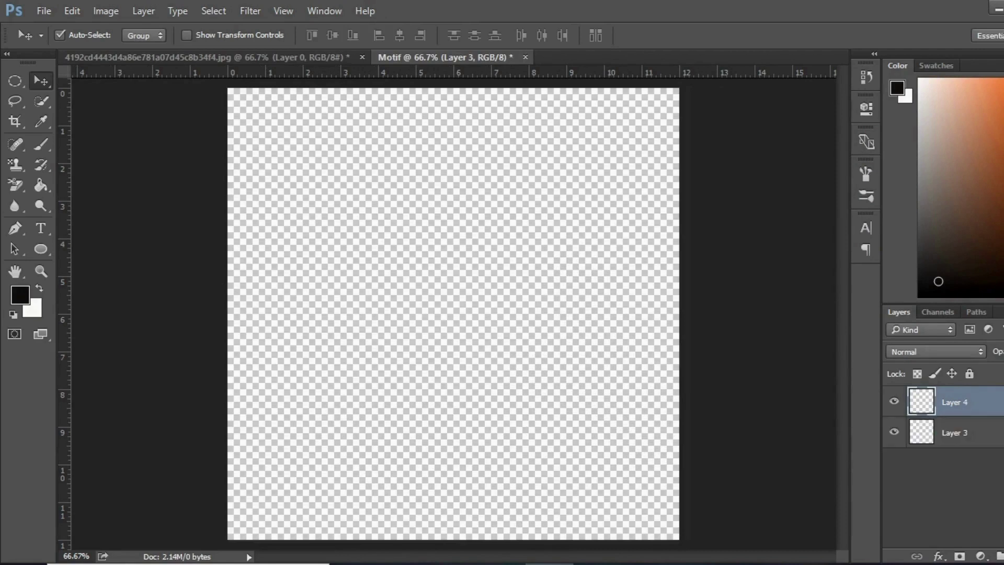
pyautogui.click(949, 429)
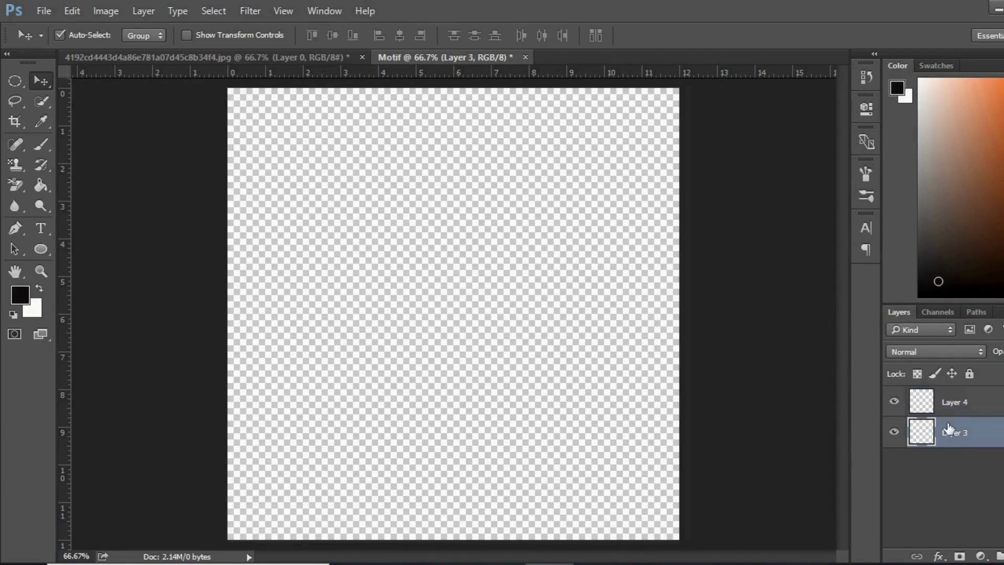
pyautogui.click(948, 410)
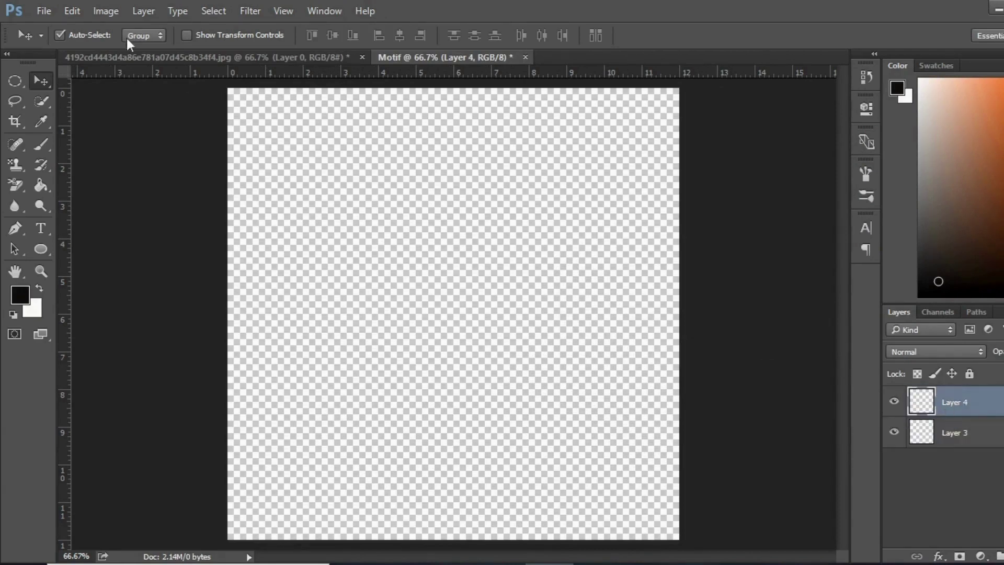
# Copy the inner flower circle into Motif, scale it to about 42%, and place it bottom-left.
pyautogui.click(171, 56)
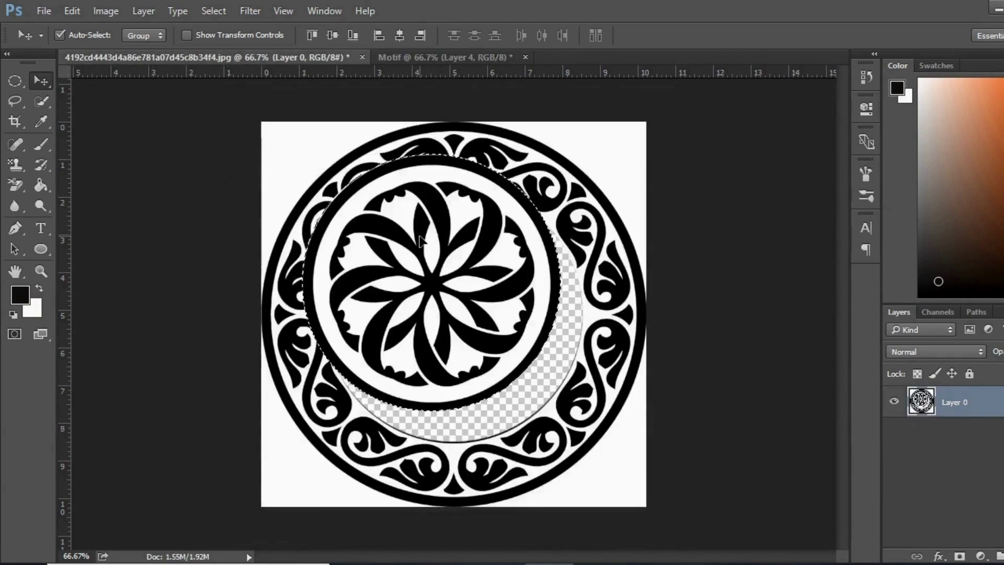
pyautogui.moveTo(430, 225); pyautogui.dragTo(469, 250)
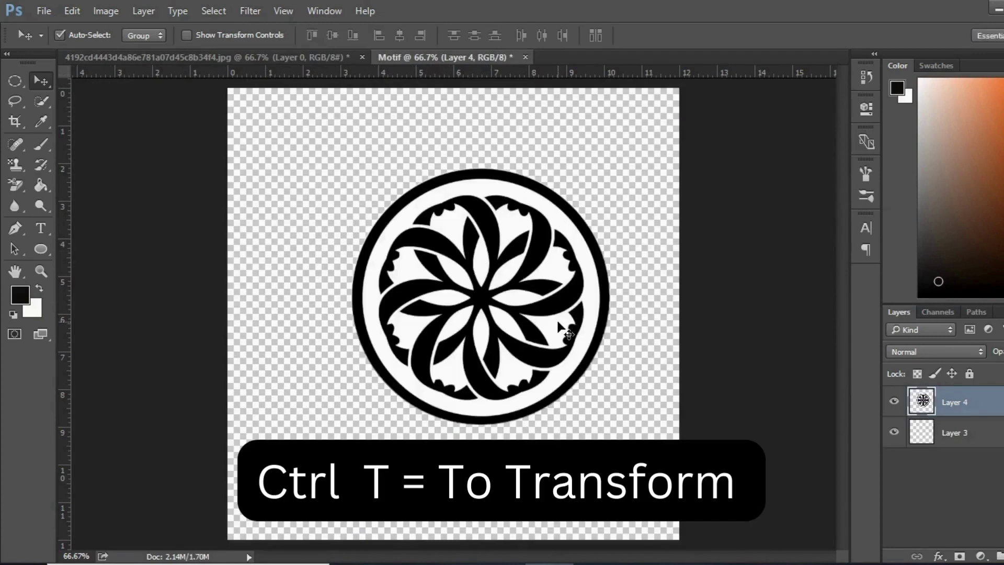
pyautogui.press('ctrl')
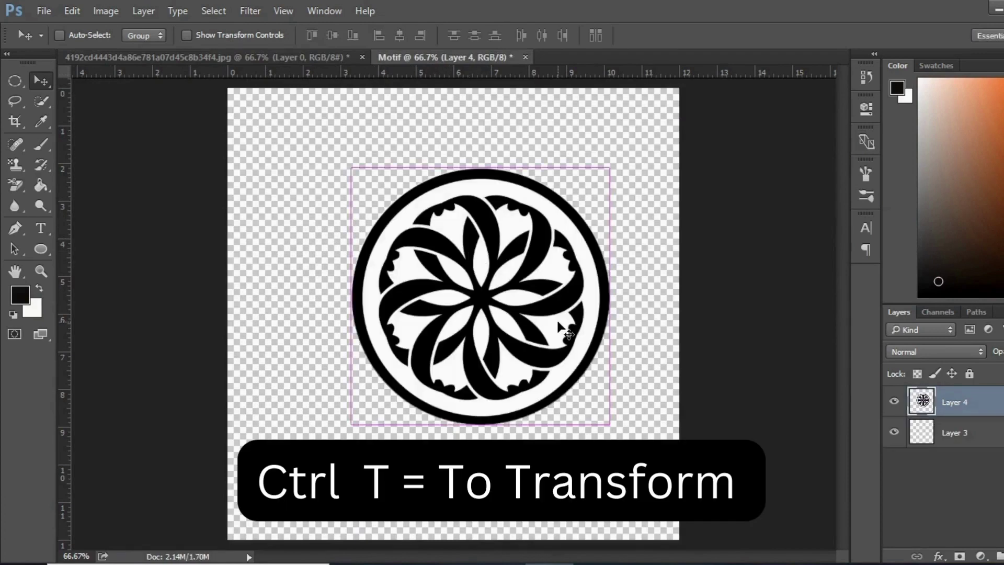
pyautogui.hotkey('ctrl', 't')
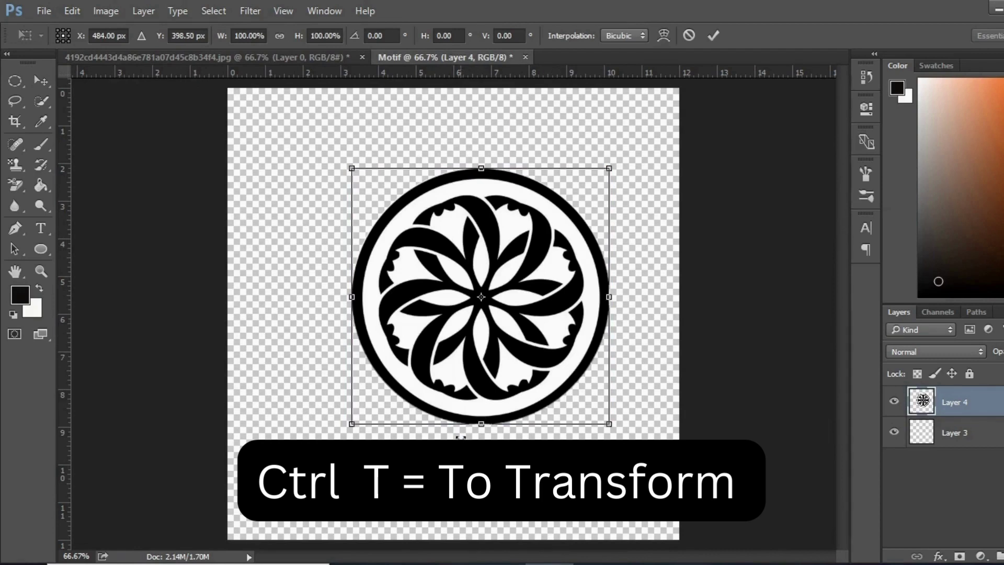
pyautogui.moveTo(354, 427); pyautogui.dragTo(500, 277)
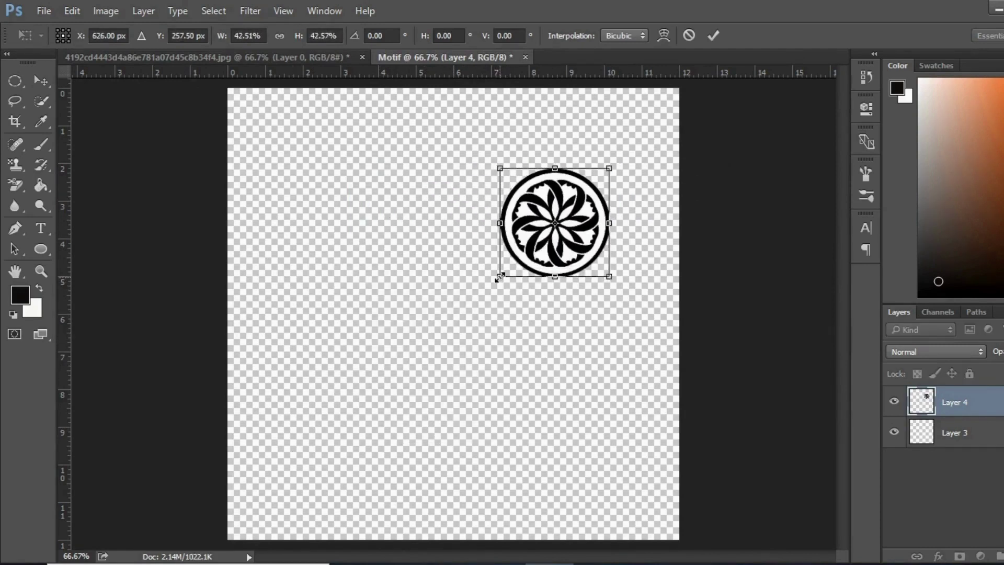
pyautogui.moveTo(578, 192); pyautogui.dragTo(313, 452)
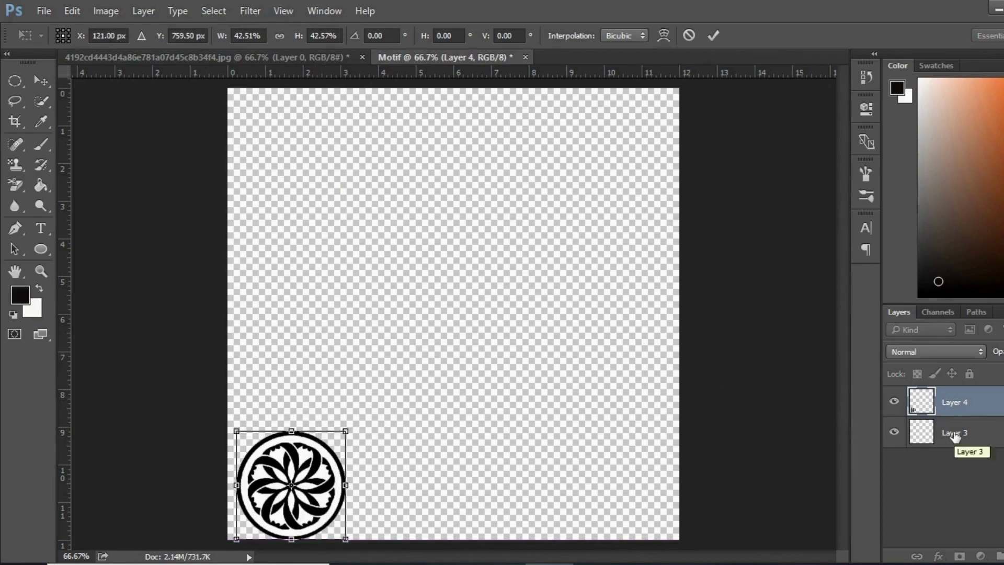
pyautogui.press('Return')
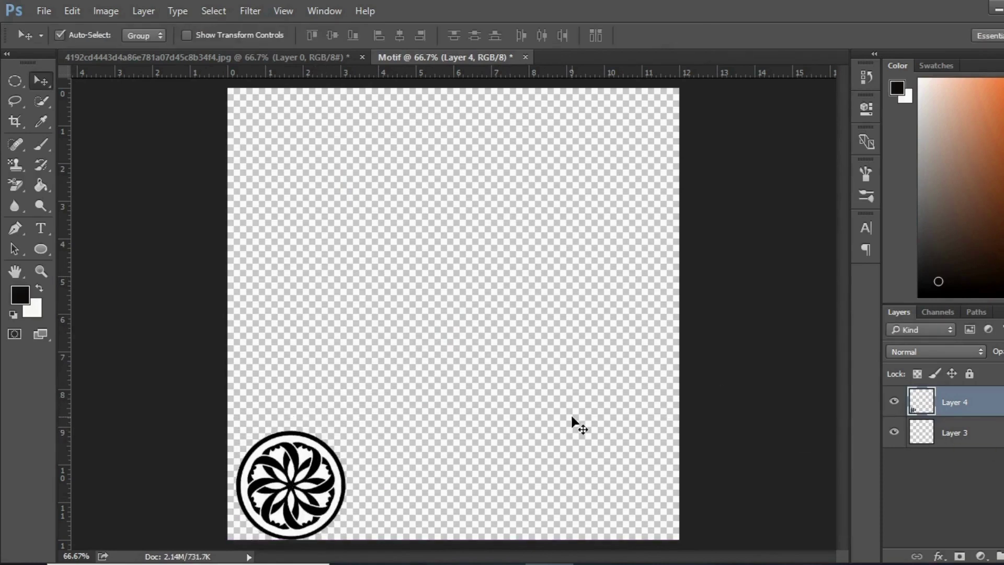
# Rename Layer 3 to 'Background'.
pyautogui.click(950, 439)
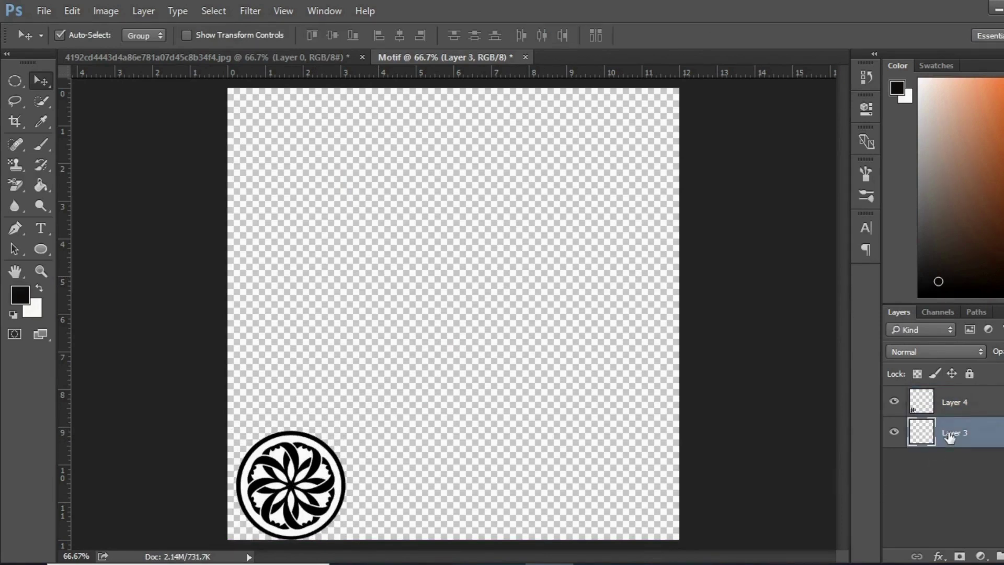
pyautogui.doubleClick(949, 434)
pyautogui.press('BackSpace')
pyautogui.write('Background')
pyautogui.press('Return')
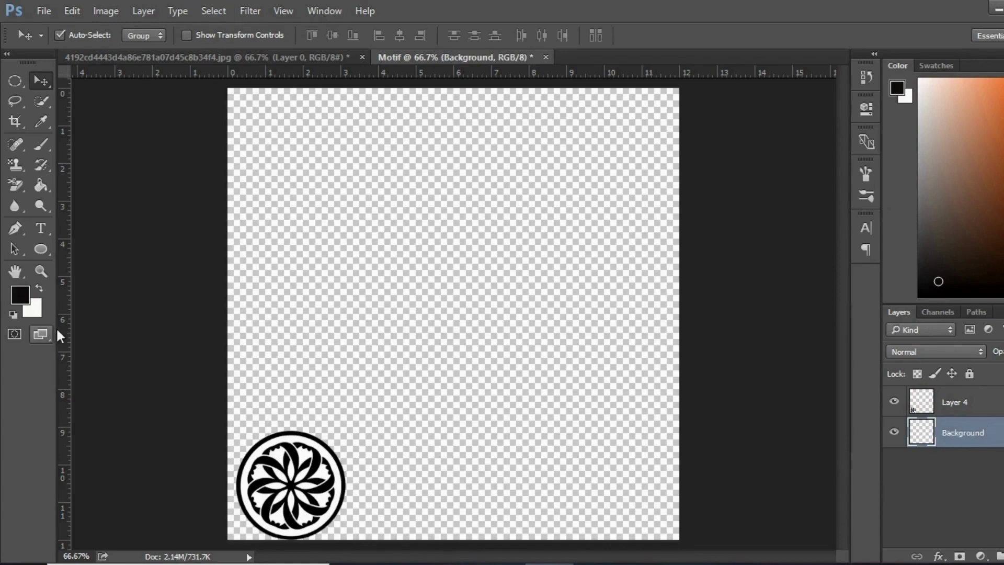
# Fill the Background layer with a near-white foreground colour.
pyautogui.click(26, 298)
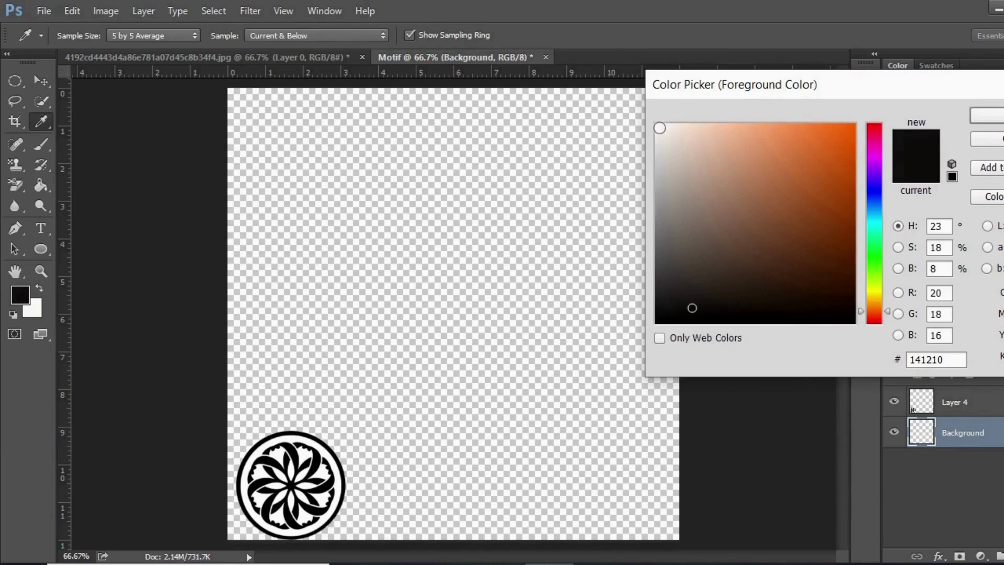
pyautogui.click(659, 127)
pyautogui.press('Escape')
pyautogui.press('v')
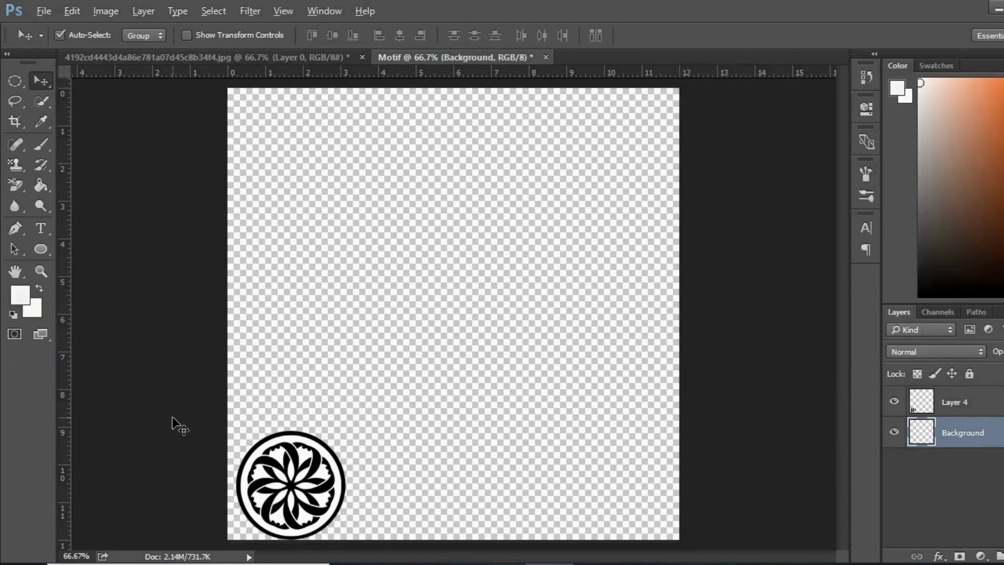
pyautogui.hotkey('alt', 'BackSpace')
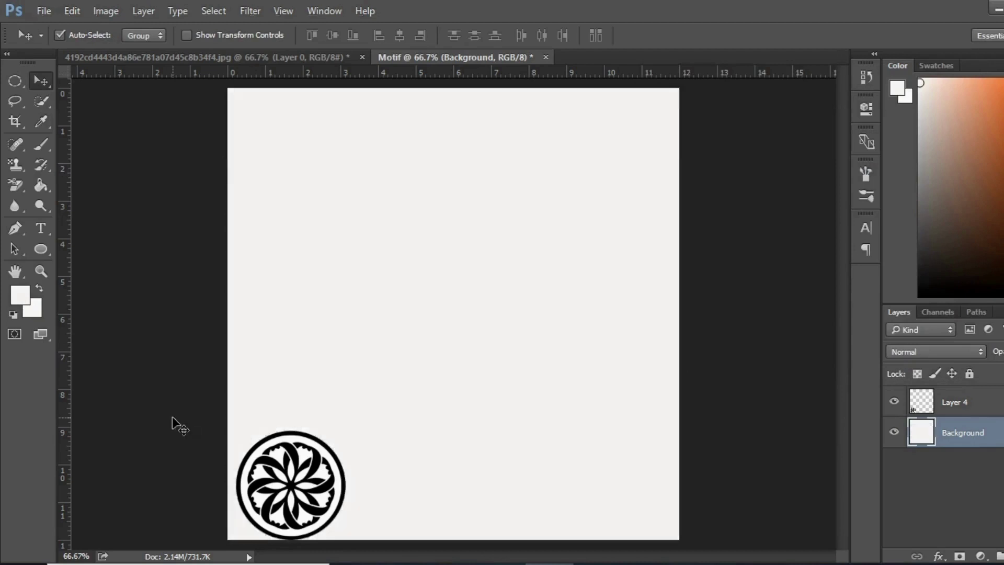
# Alt-drag the motif on Layer 4 to duplicate it to the right.
pyautogui.click(962, 412)
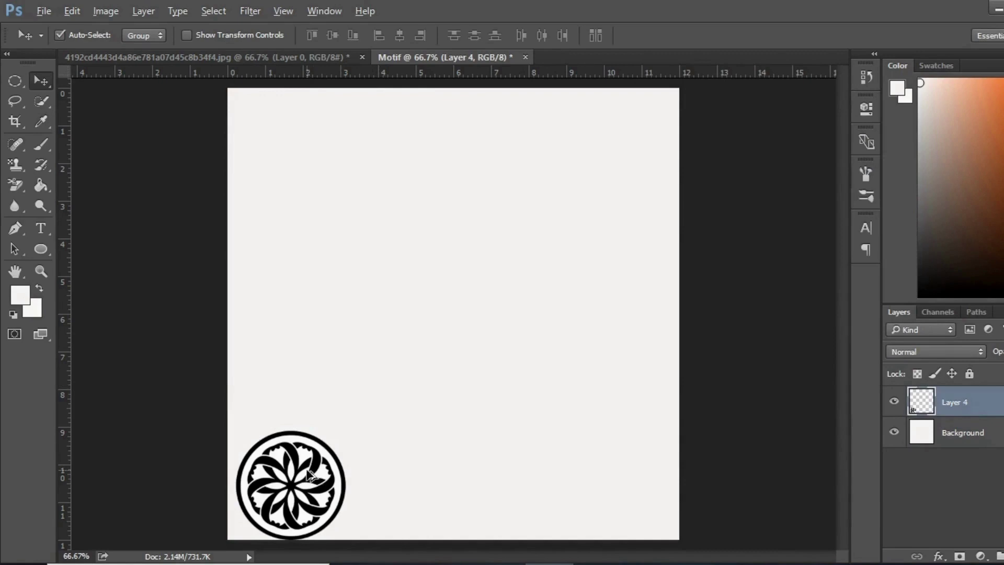
pyautogui.moveTo(301, 474); pyautogui.dragTo(642, 474)
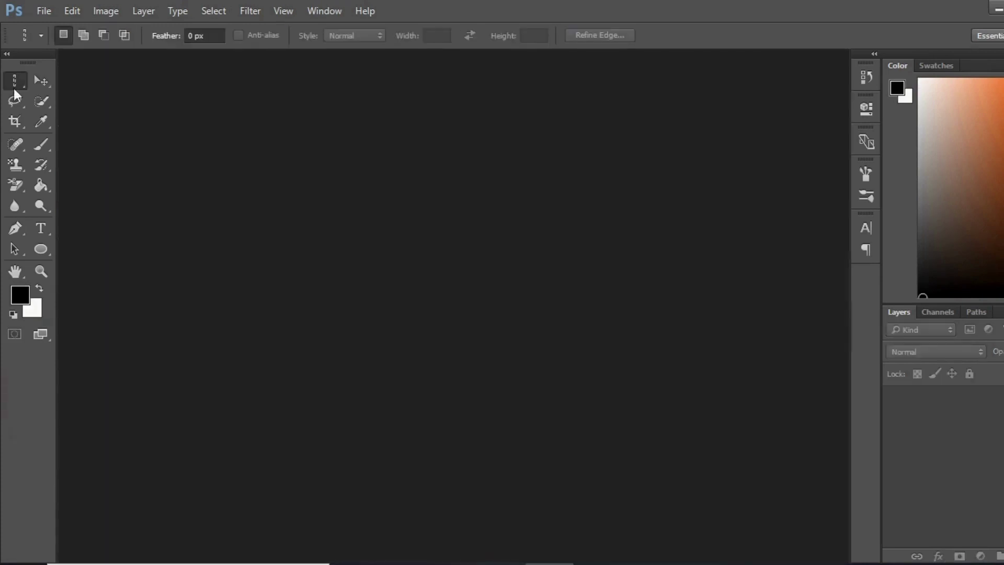
# Create a new 200 × 200 pixel document via File > New.
pyautogui.rightClick(14, 88)
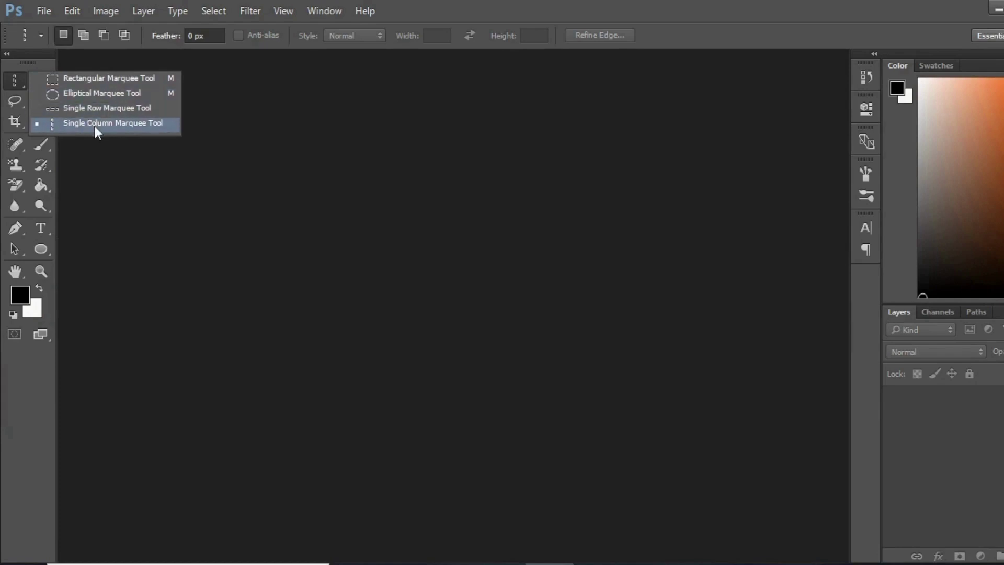
pyautogui.click(43, 10)
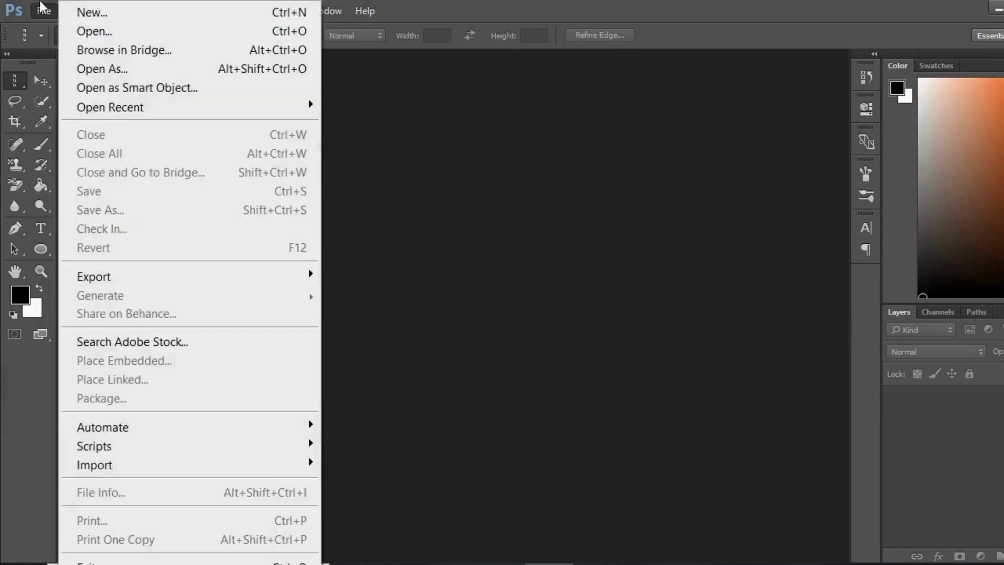
pyautogui.click(98, 14)
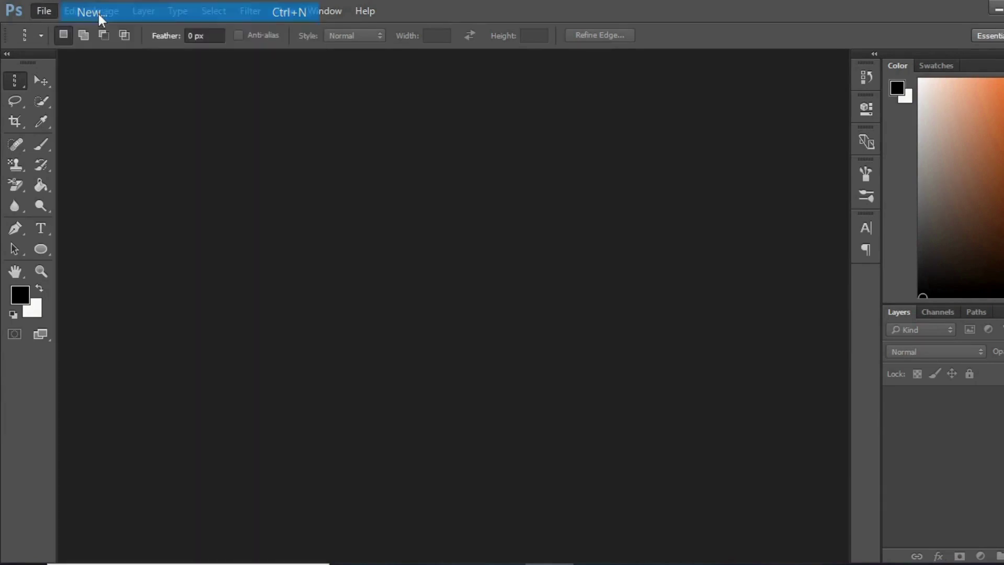
pyautogui.click(569, 190)
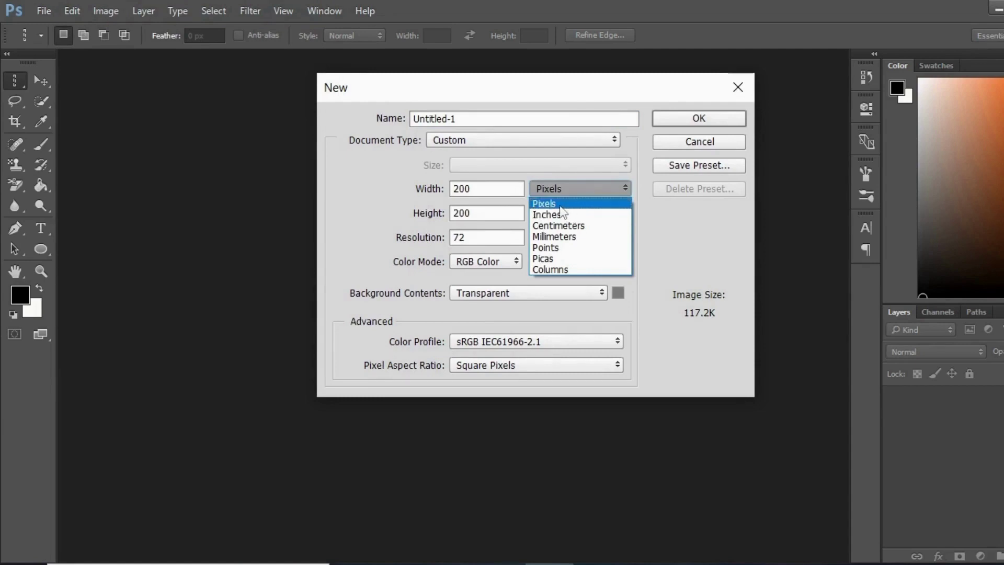
pyautogui.click(562, 204)
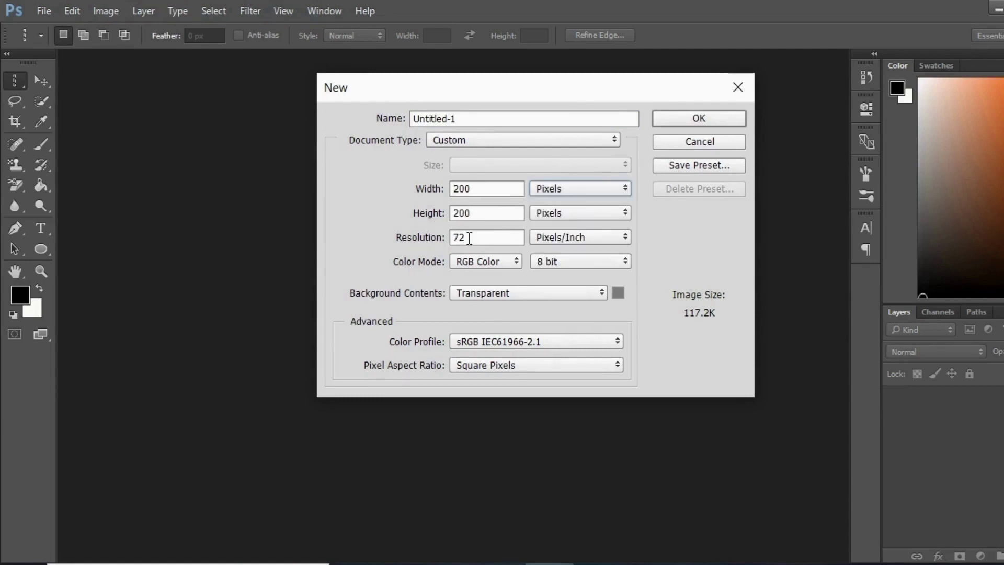
pyautogui.click(674, 119)
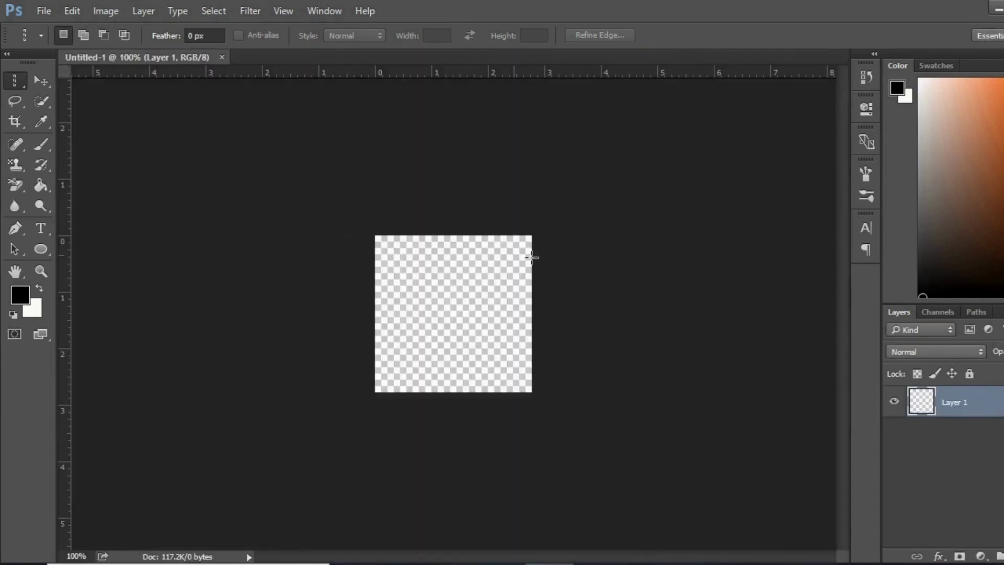
# Fill Layer 1 with the off-white colour #f6f5f5.
pyautogui.click(20, 295)
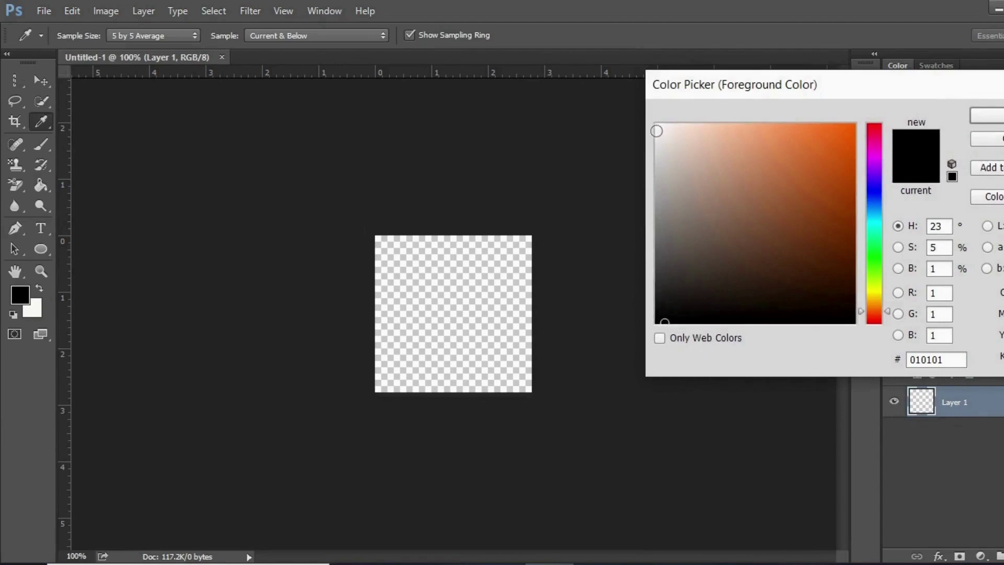
pyautogui.click(657, 130)
pyautogui.click(988, 115)
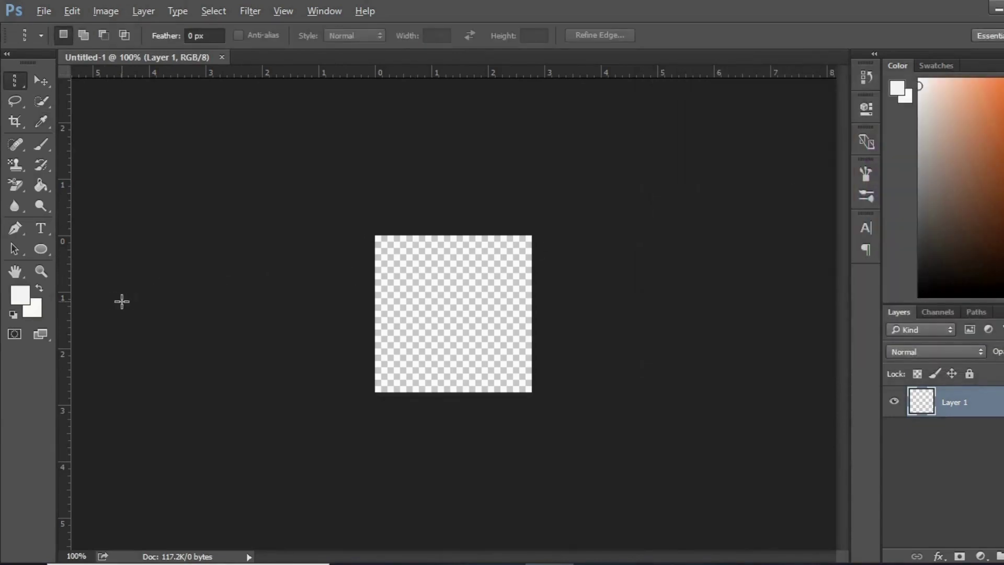
pyautogui.hotkey('alt', 'BackSpace')
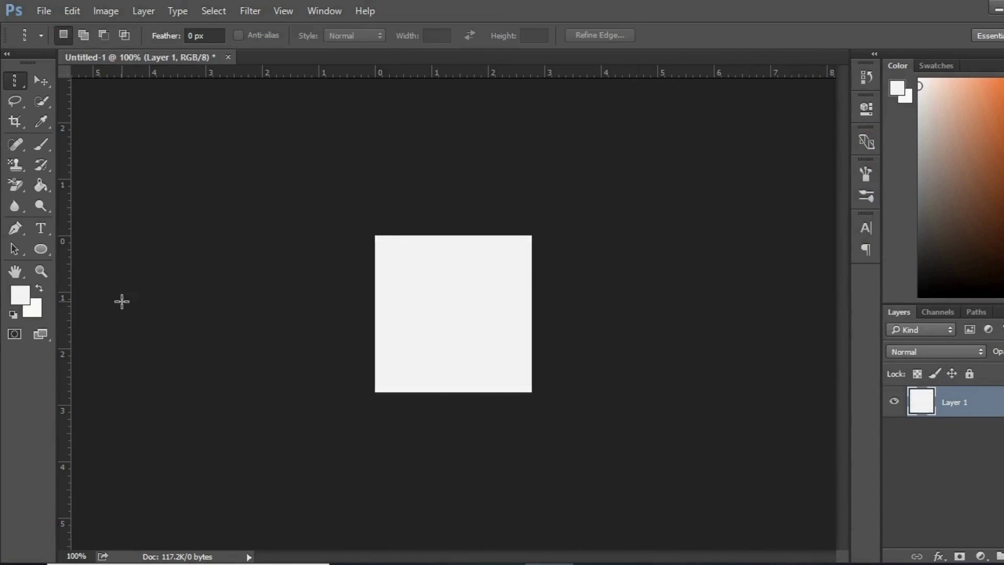
# Make near-black the foreground colour and switch to the Single Row Marquee tool.
pyautogui.click(28, 303)
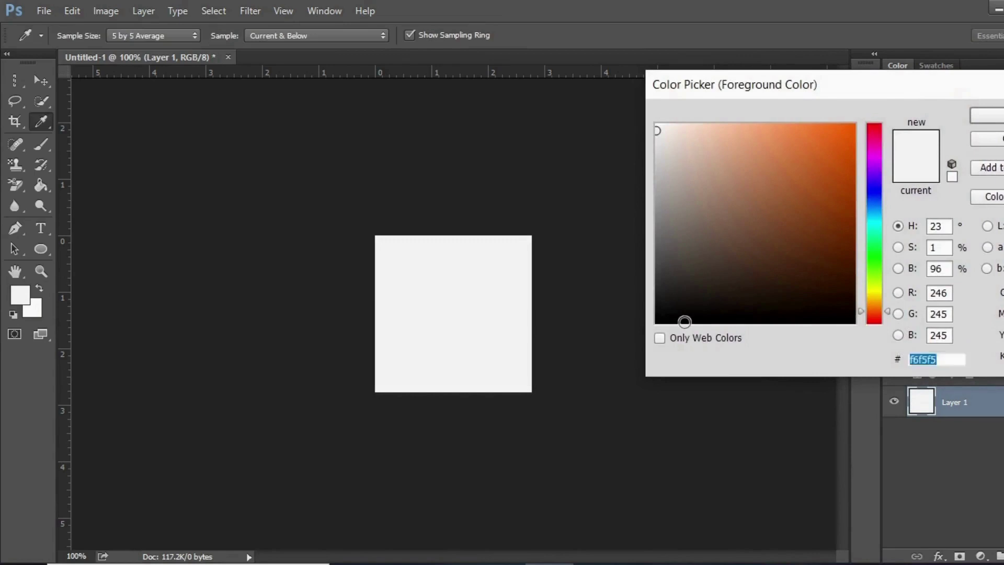
pyautogui.click(685, 322)
pyautogui.click(988, 115)
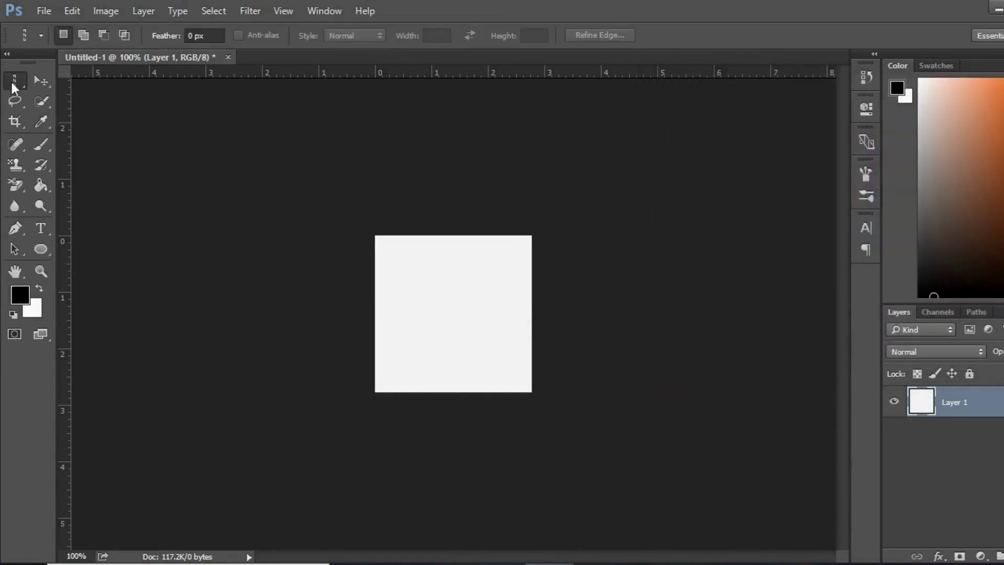
pyautogui.rightClick(10, 80)
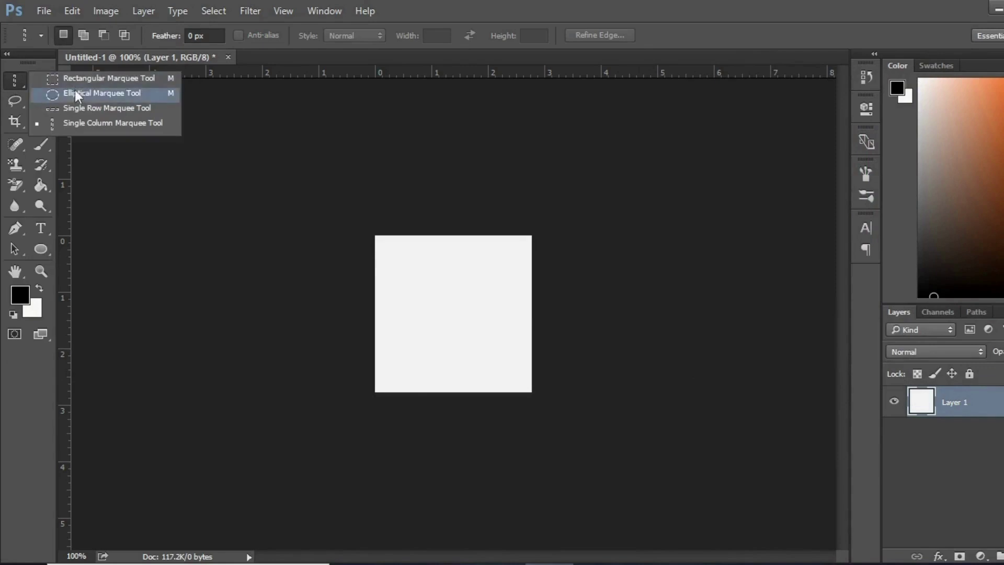
pyautogui.click(76, 107)
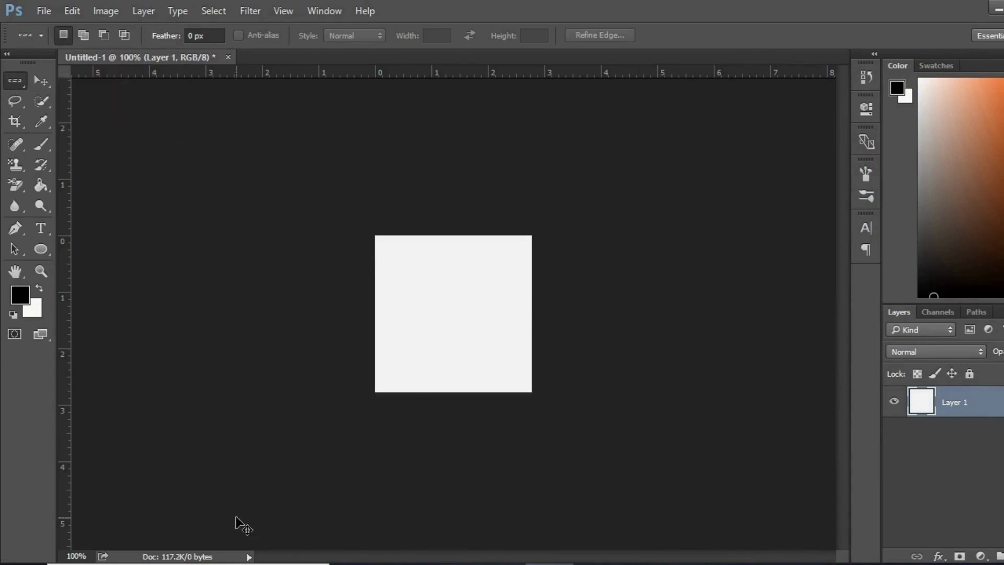
# Zoom the canvas to 300% and toggle the rulers off and back on.
pyautogui.hotkey('ctrl', '+')
pyautogui.hotkey('ctrl', '+')
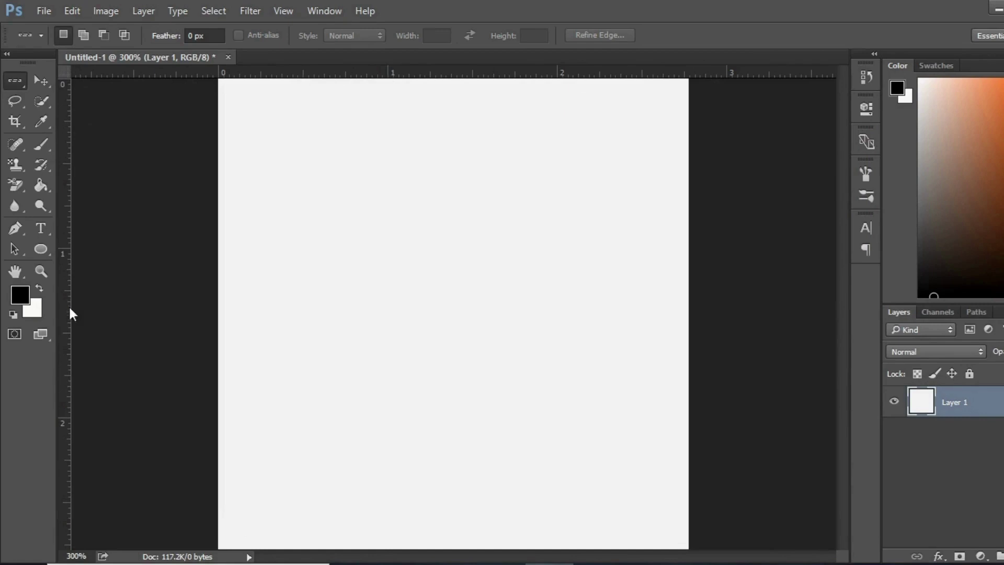
pyautogui.click(278, 6)
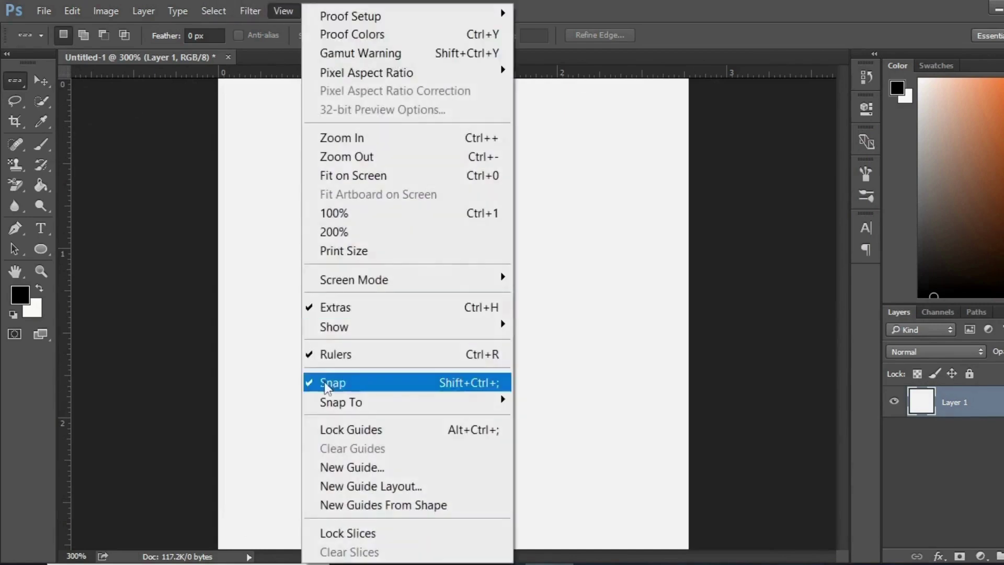
pyautogui.click(322, 356)
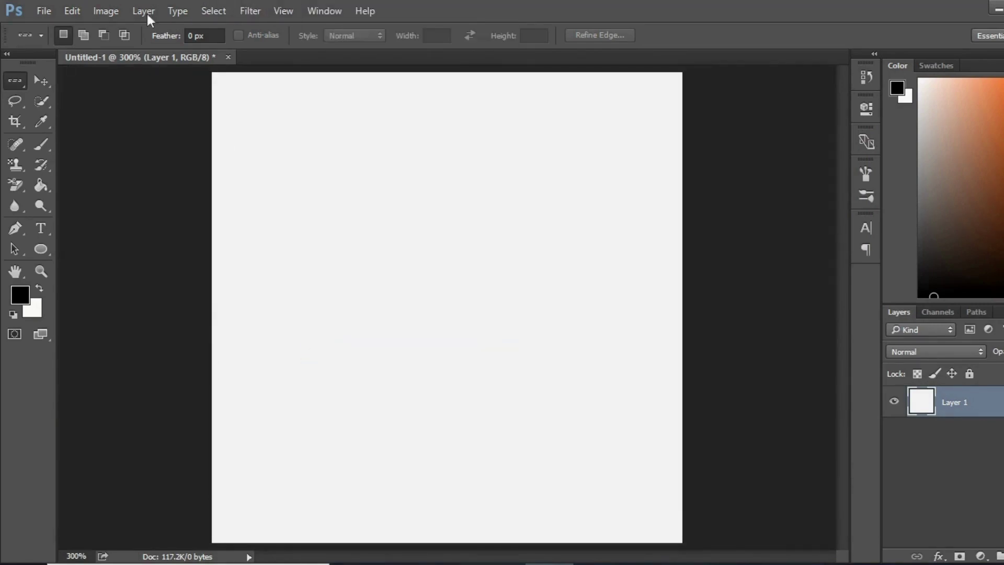
pyautogui.click(286, 6)
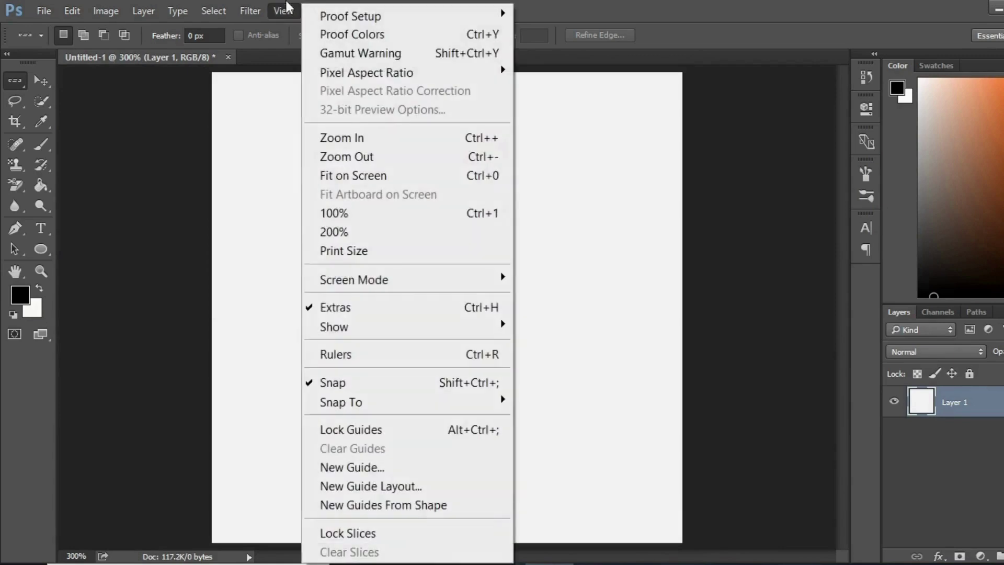
pyautogui.click(375, 347)
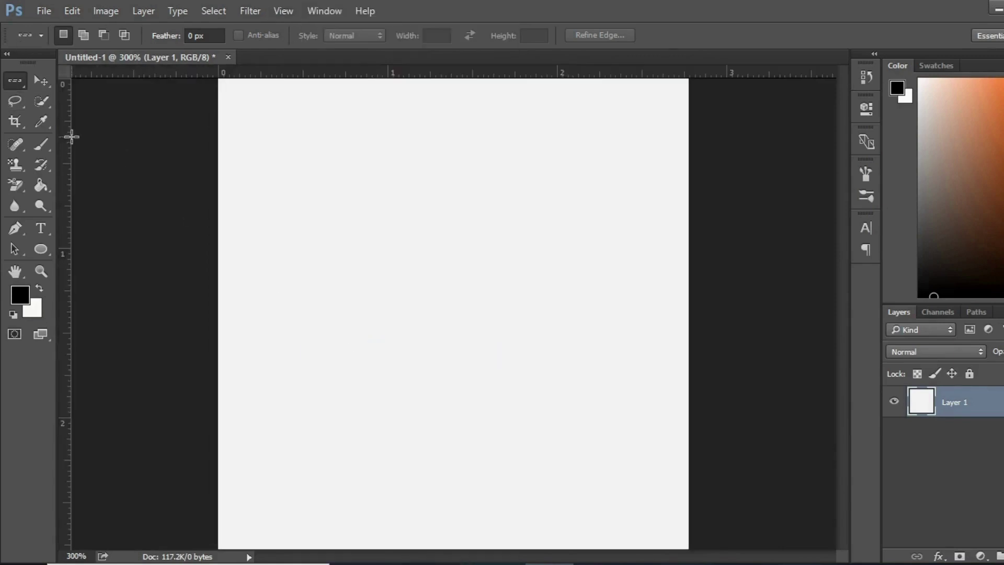
# Fill one-pixel rows black at one-third and two-thirds canvas height, drawing two horizontal lines.
pyautogui.click(314, 270)
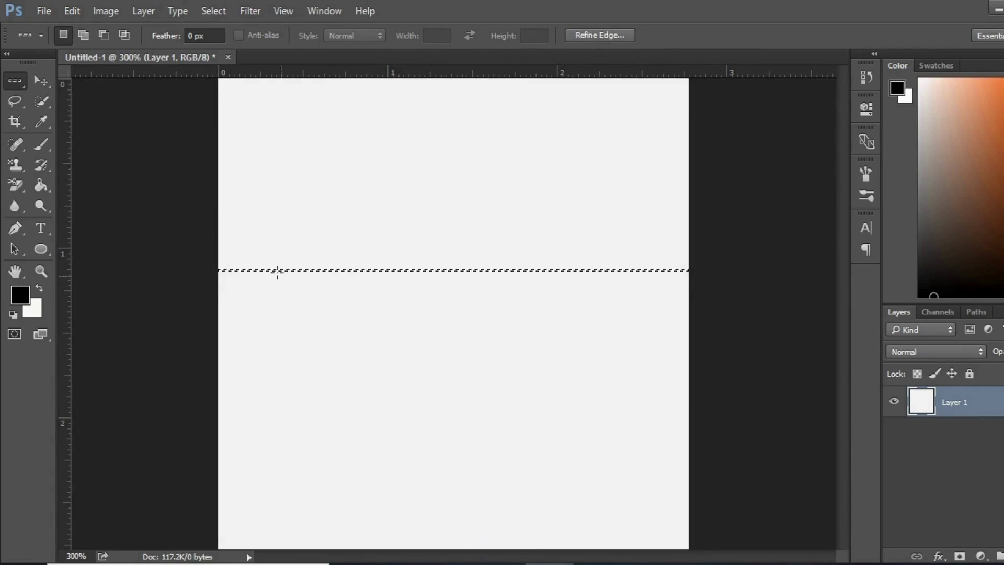
pyautogui.click(271, 249)
pyautogui.press('alt')
pyautogui.hotkey('alt', 'BackSpace')
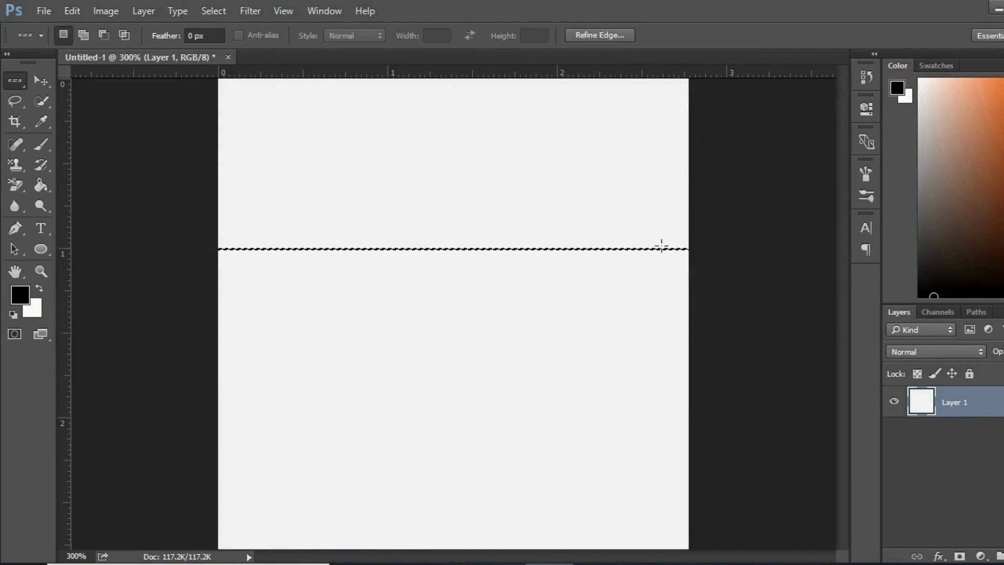
pyautogui.moveTo(276, 253); pyautogui.dragTo(248, 418)
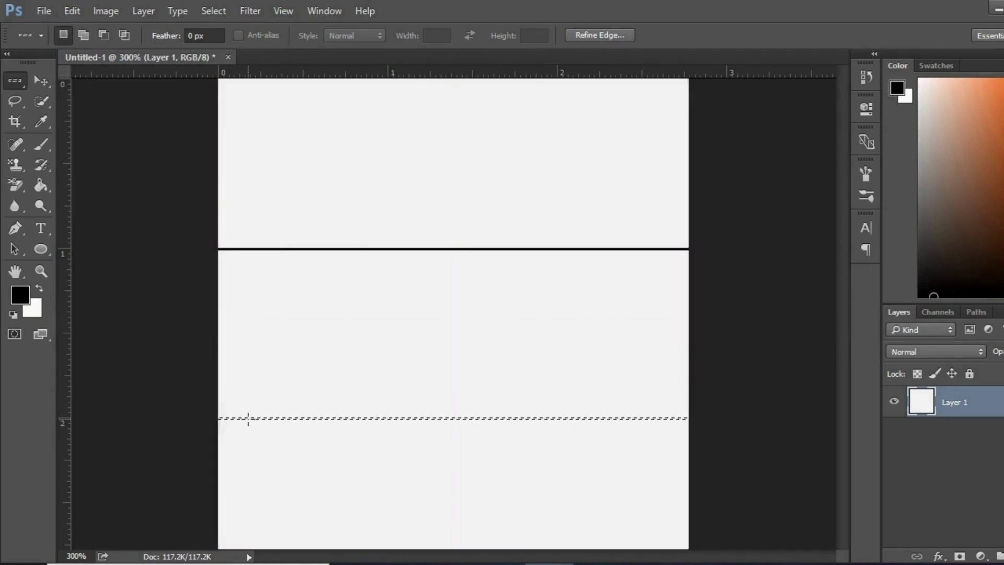
pyautogui.hotkey('alt', 'BackSpace')
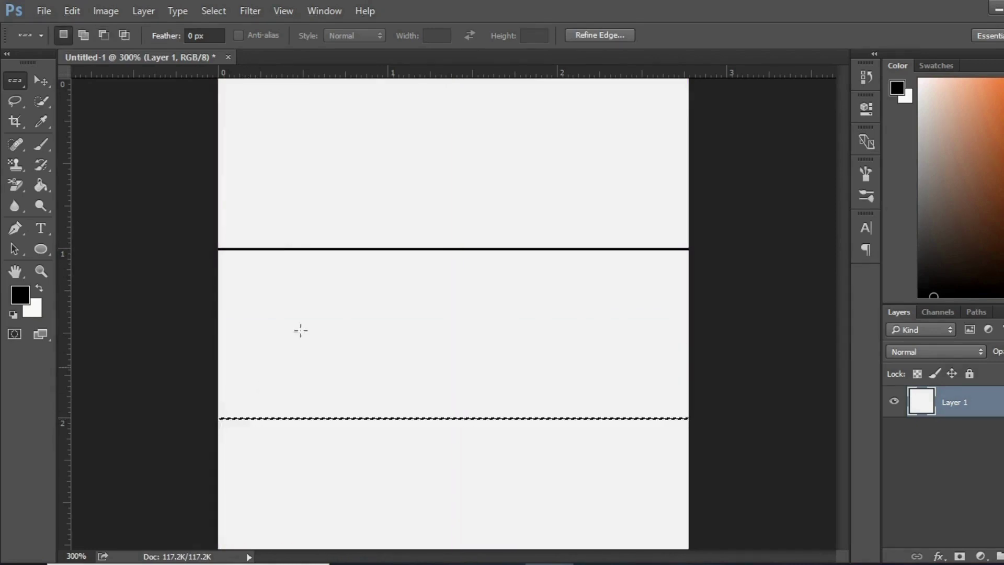
pyautogui.rightClick(11, 83)
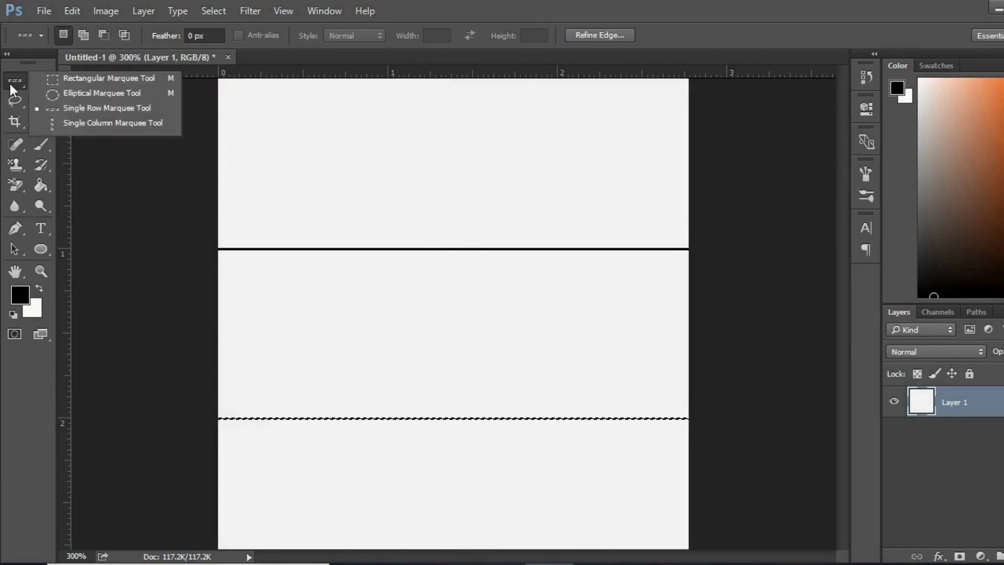
# With the Single Column Marquee, fill a black vertical line at one-third canvas width.
pyautogui.click(89, 123)
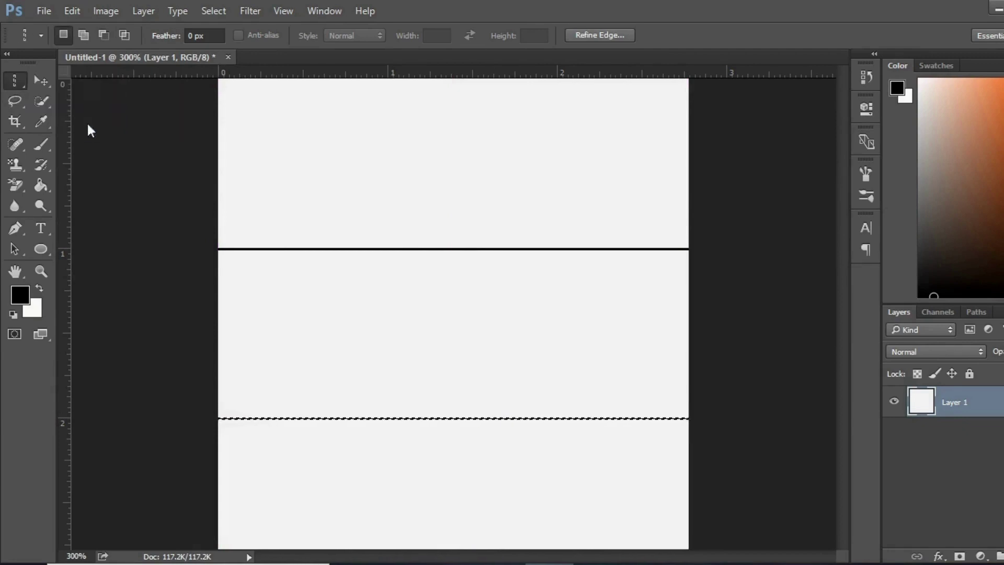
pyautogui.click(388, 94)
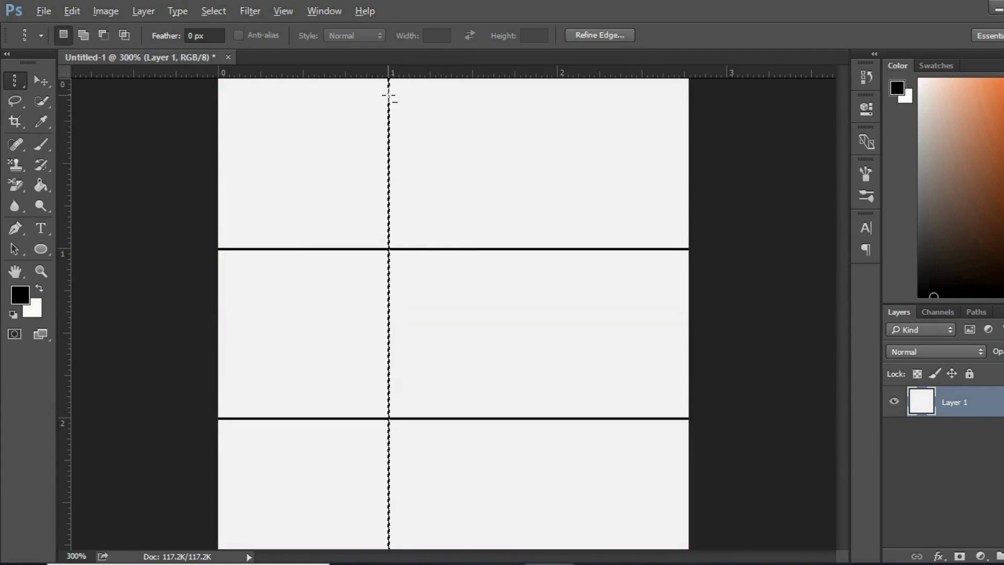
pyautogui.hotkey('alt', 'BackSpace')
# Select a one-pixel column at two-thirds width, then zoom out and back to 300%.
pyautogui.click(560, 105)
pyautogui.press('alt')
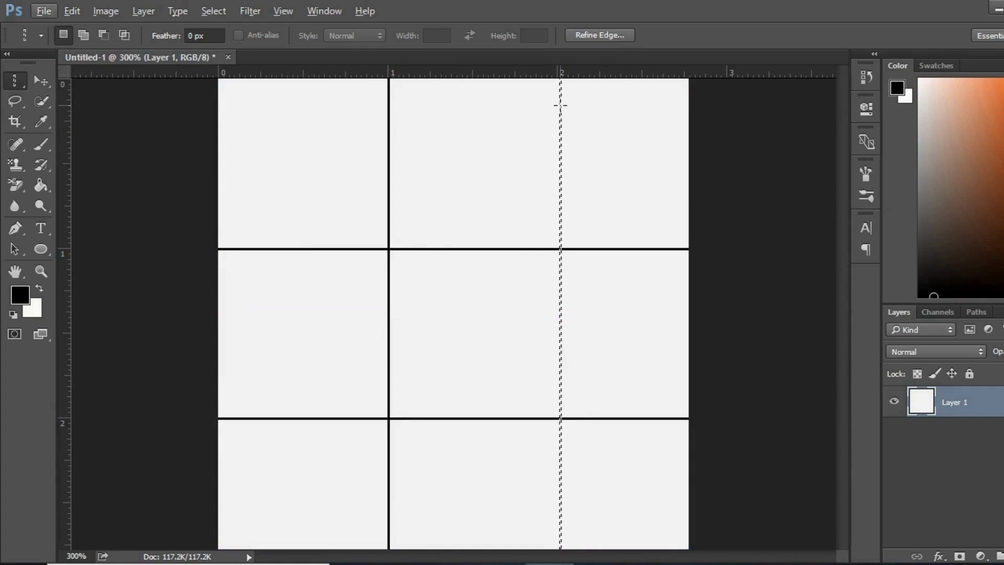
pyautogui.click(558, 102)
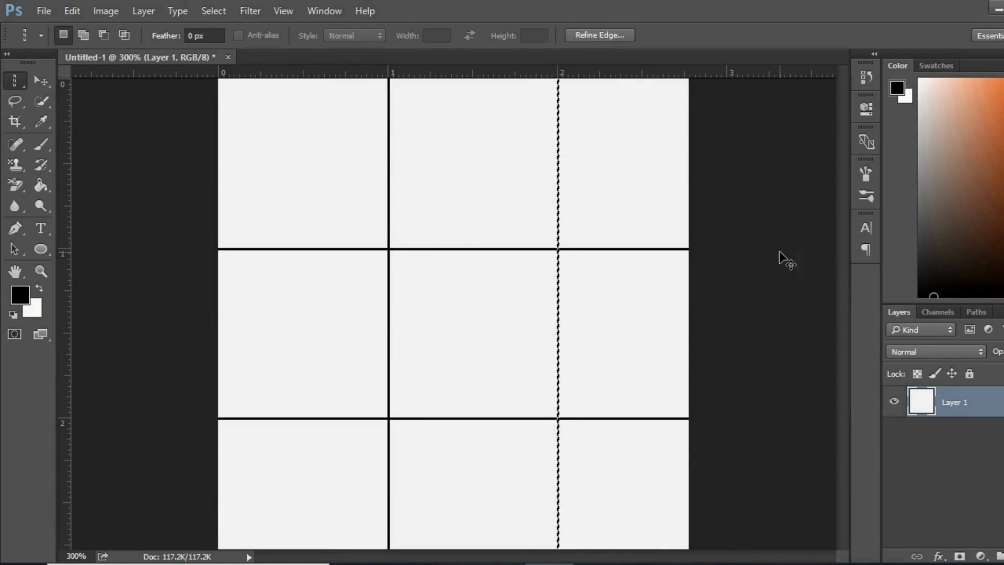
pyautogui.hotkey('ctrl', '-')
pyautogui.hotkey('ctrl', '-')
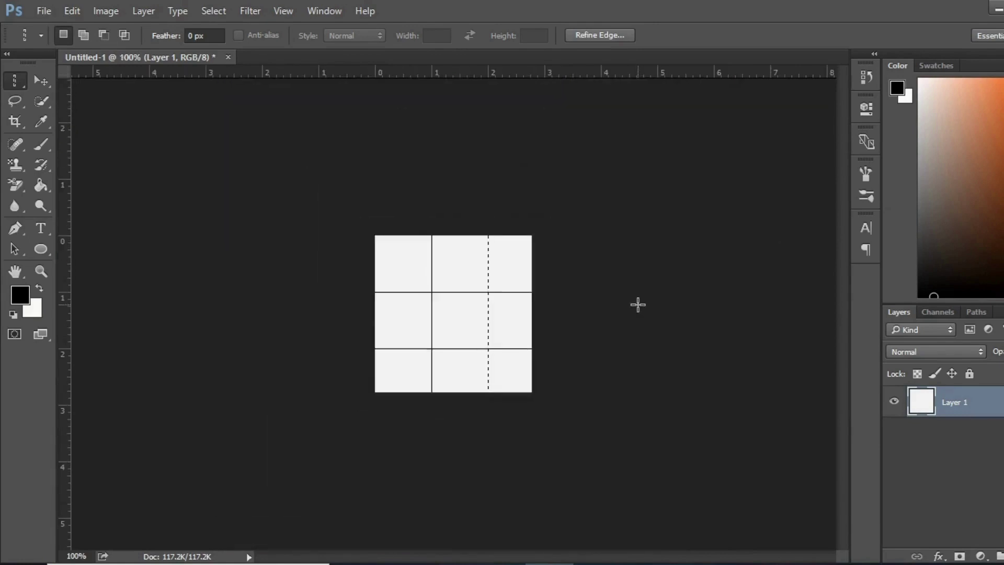
pyautogui.hotkey('ctrl', '+')
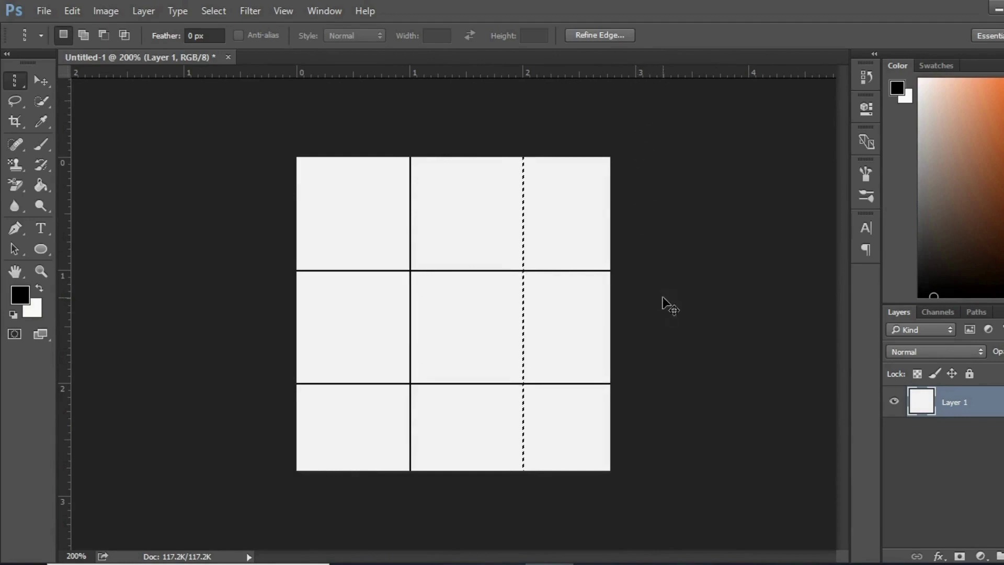
pyautogui.hotkey('ctrl', '+')
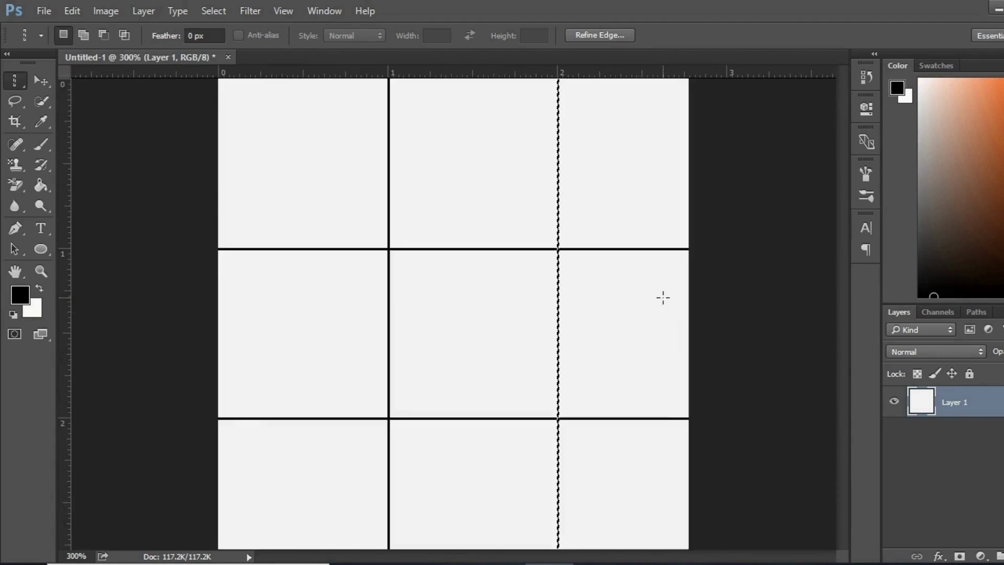